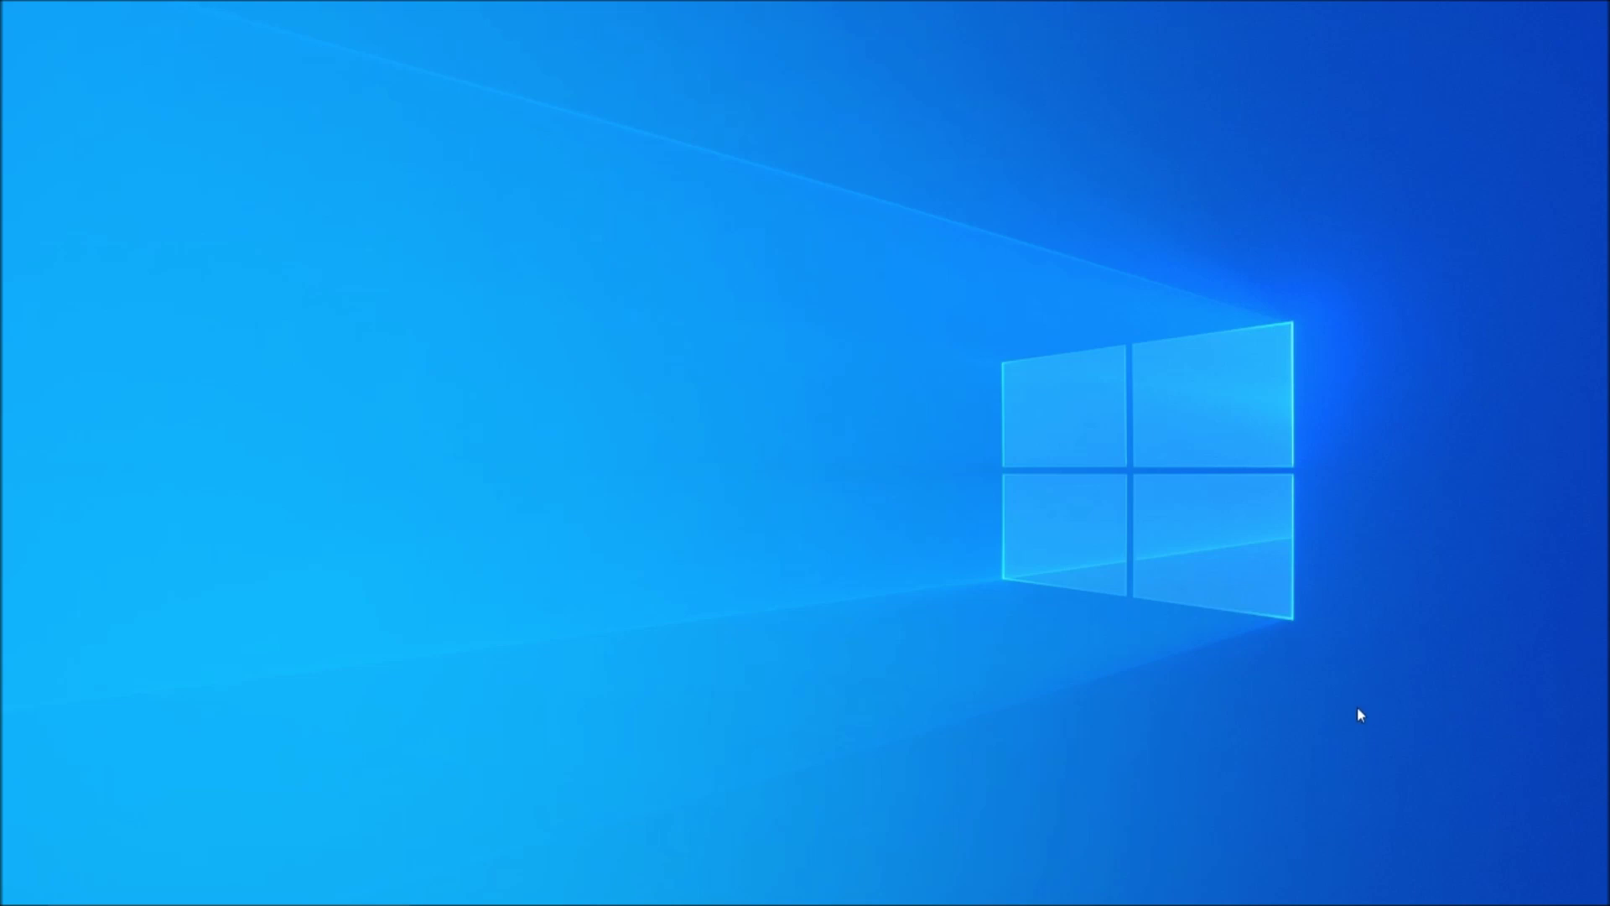
Step: Bring up the Chrome window showing the Google home page from the auto-hidden taskbar
mouse_move(1212, 897)
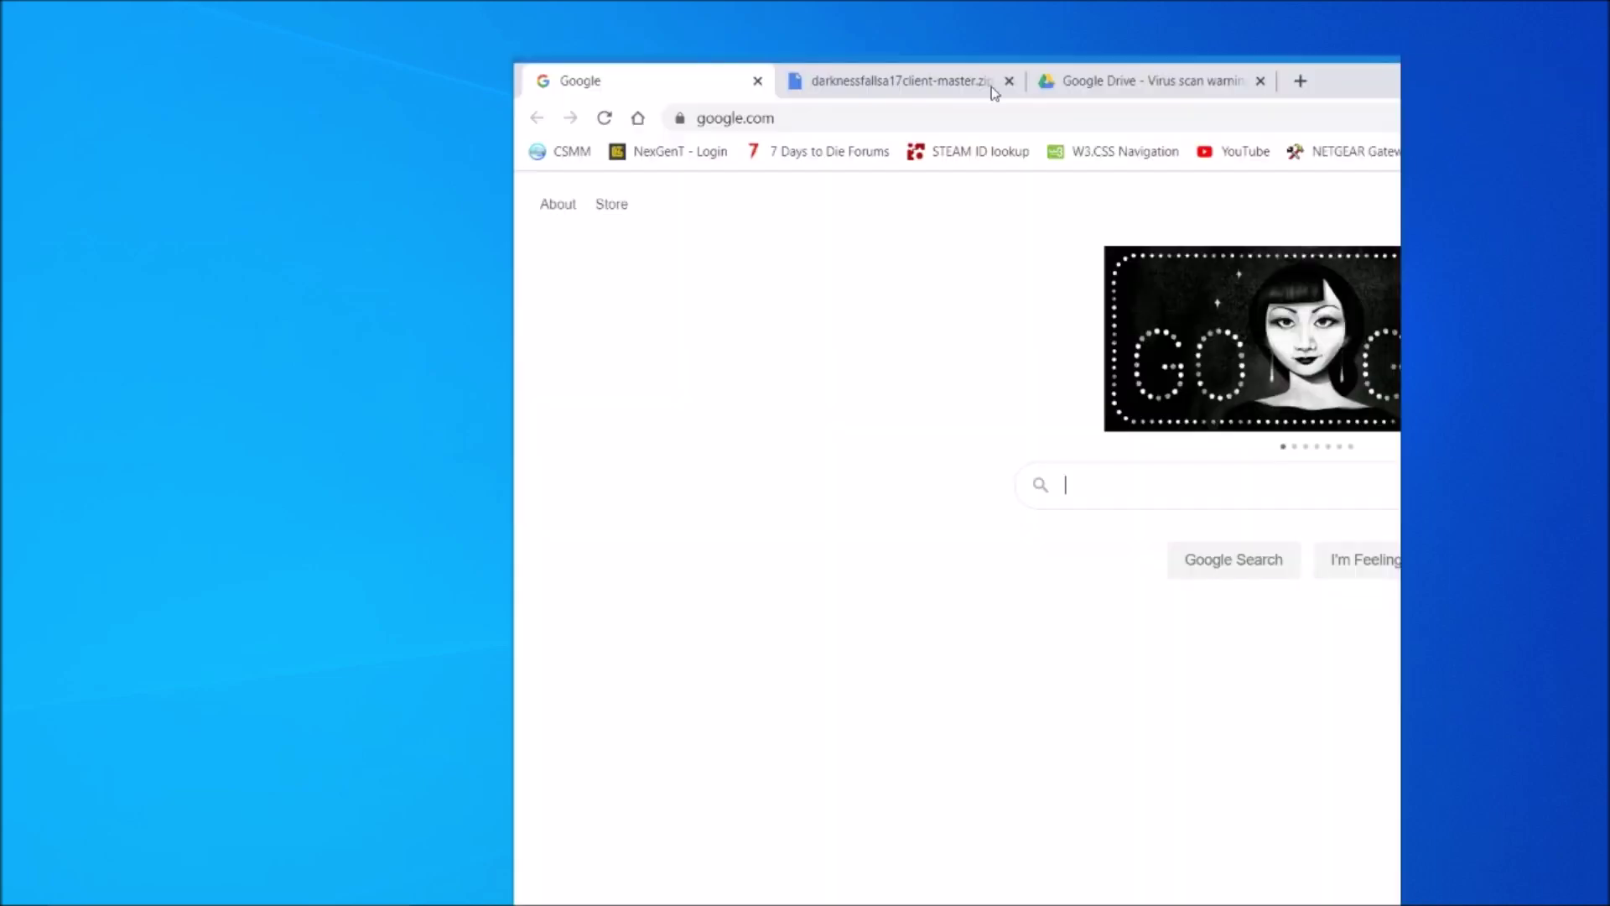
Step: Maximize Chrome, search '7 days mod launcher', and download the launcher's setup installer from 7d2dmodlauncher.org
left_click(1329, 71)
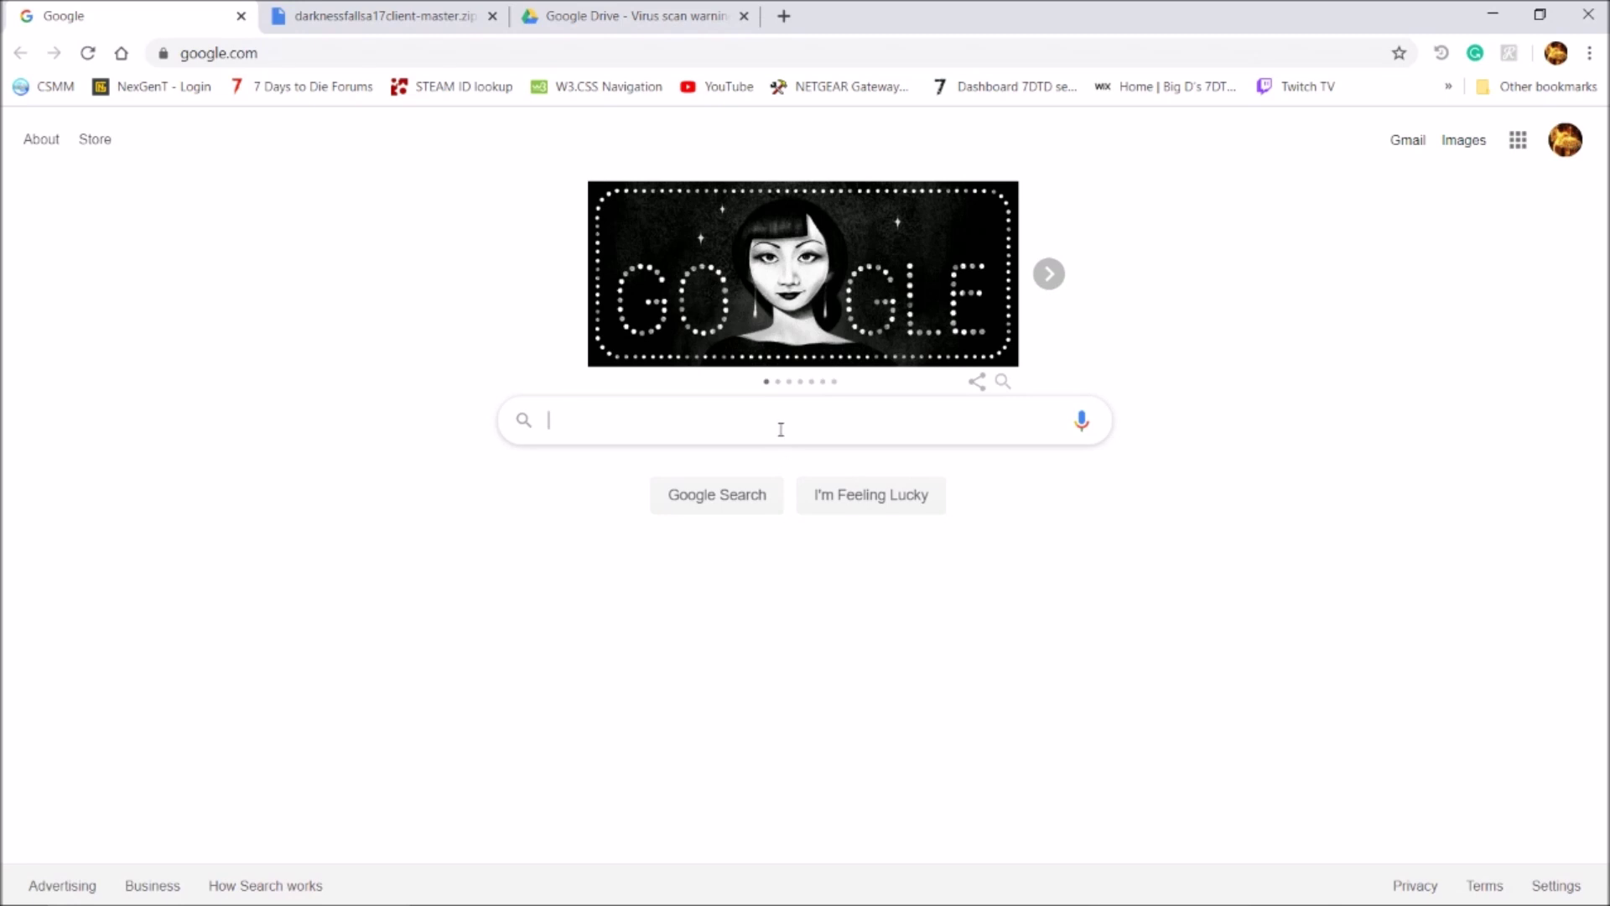
type("days mod launcher")
key("Return")
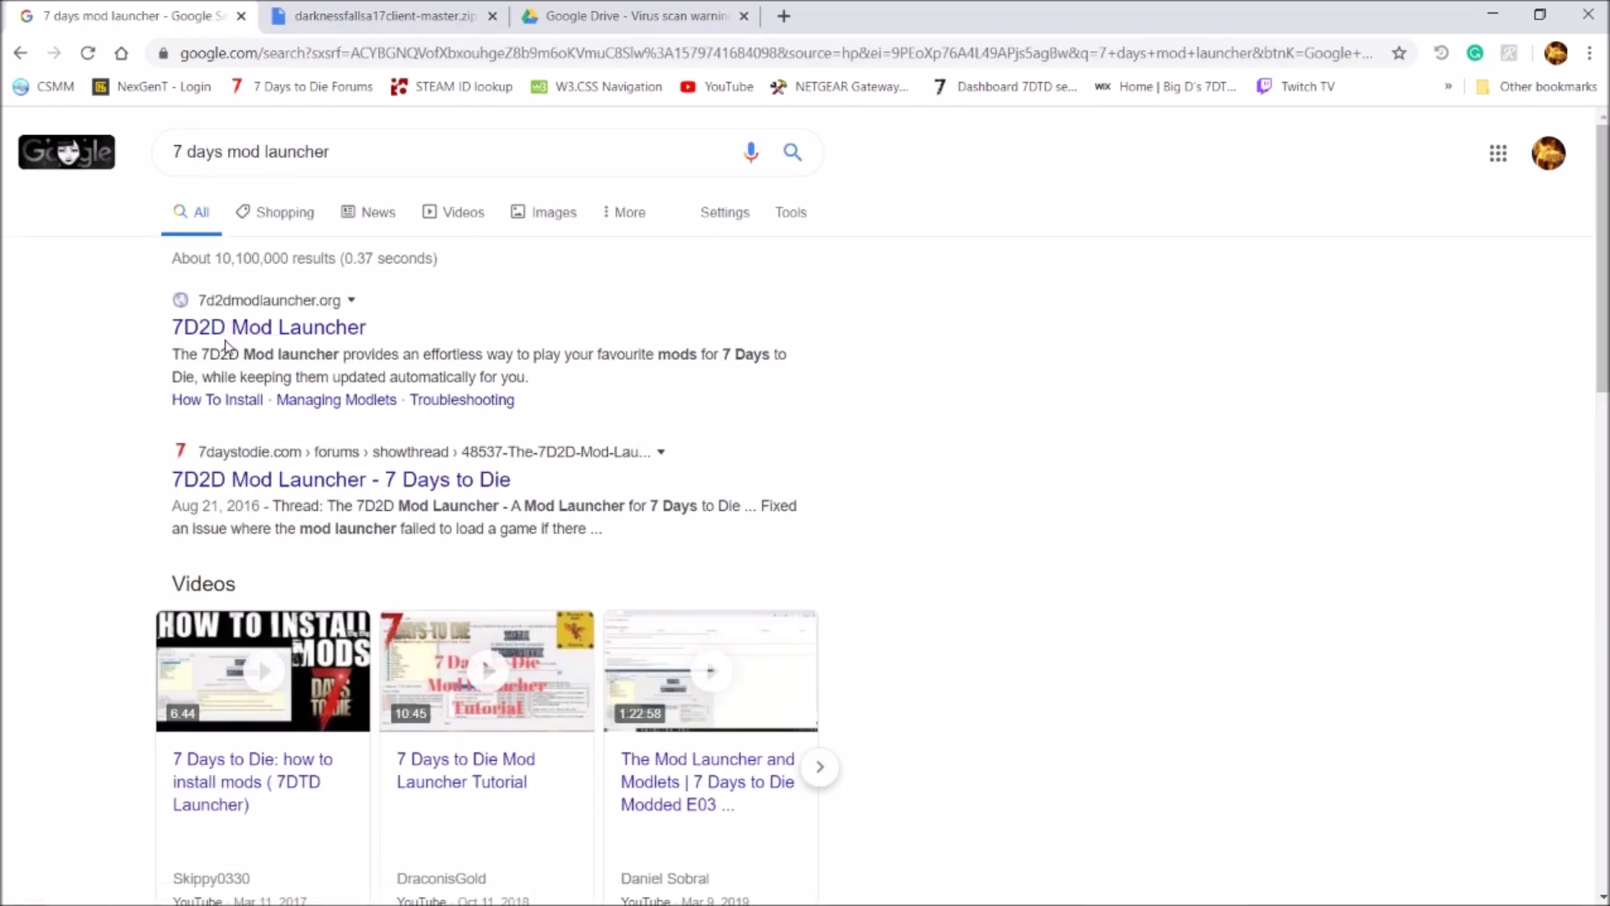
left_click(233, 332)
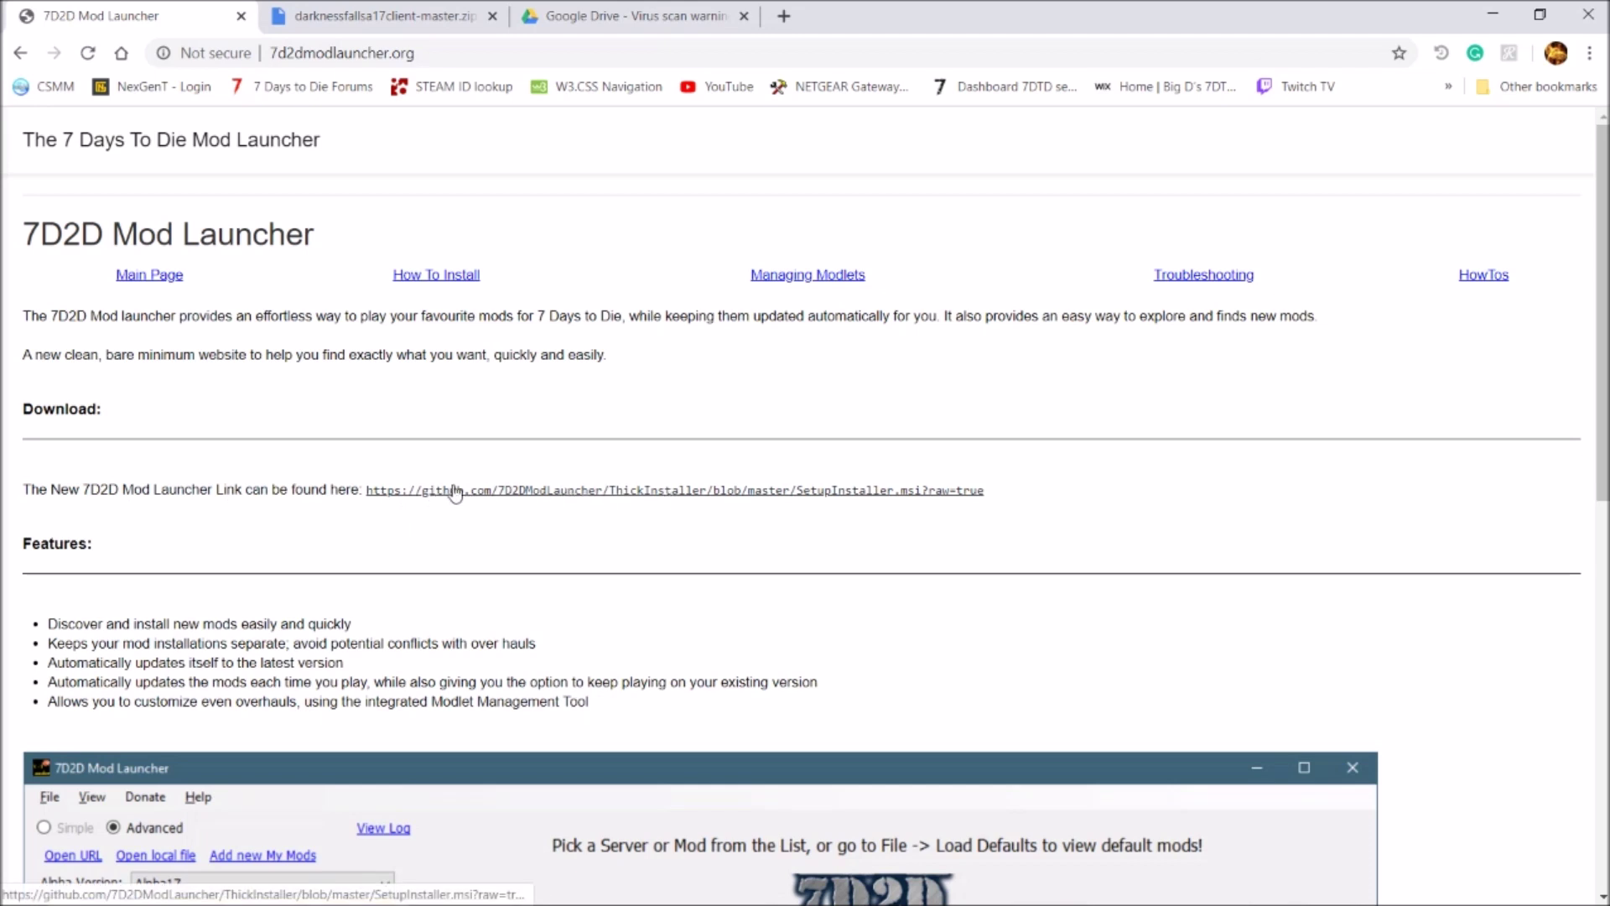
left_click(523, 495)
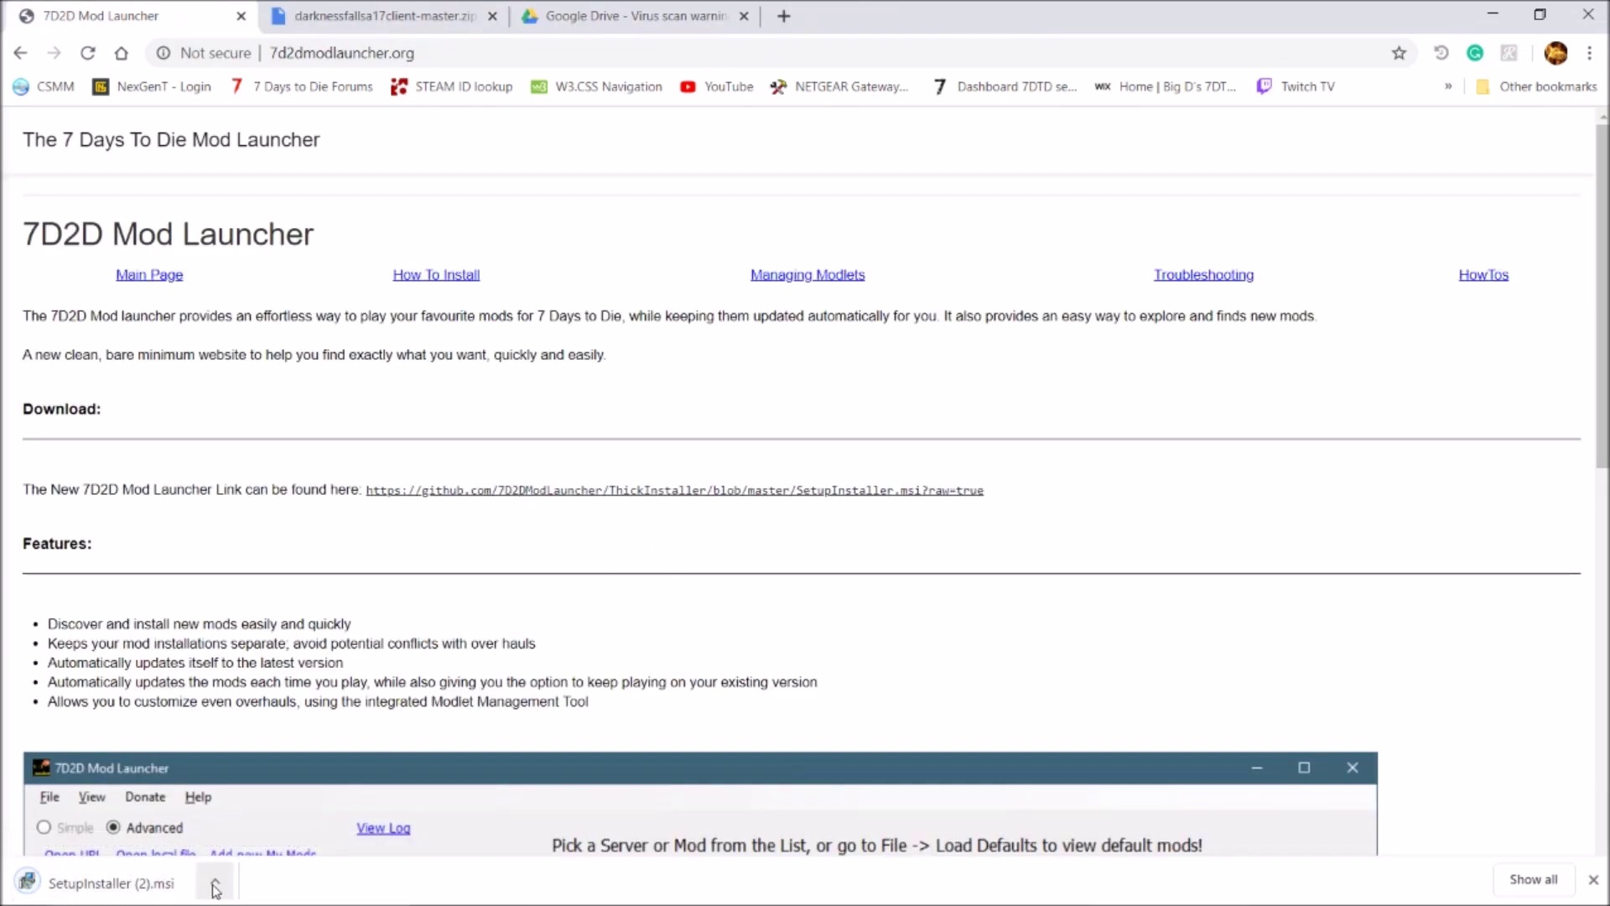
Step: Open the downloaded SetupInstaller (2).msi from Chrome's download bar
left_click(148, 888)
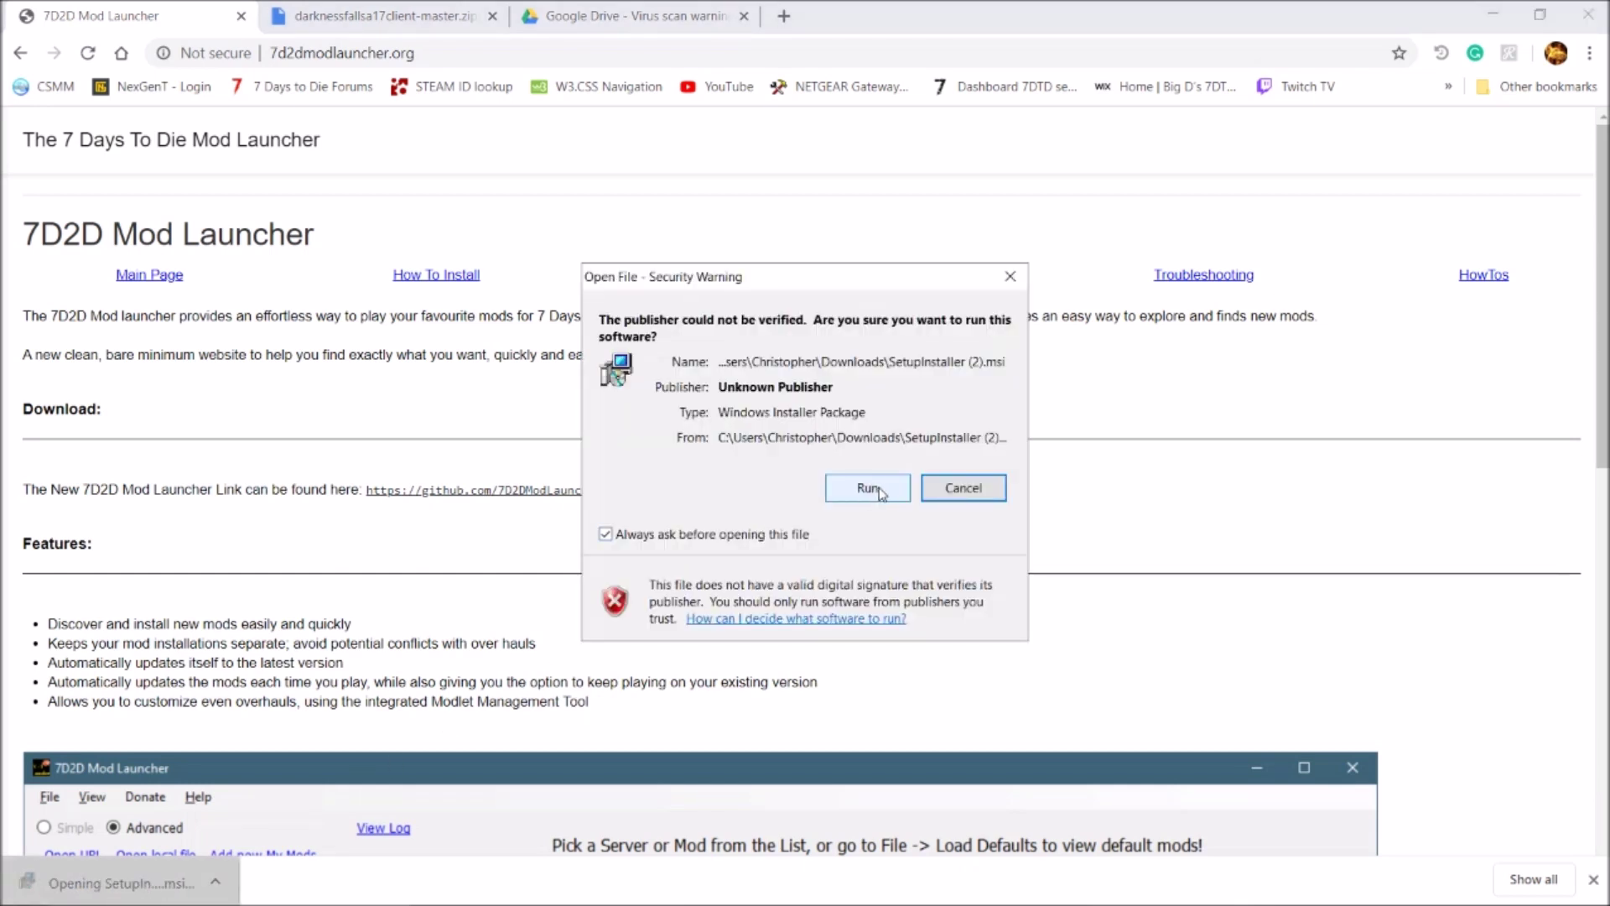
Step: Run the installer past the security warning, cancel and close its setup wizard, then close Chrome
left_click(877, 493)
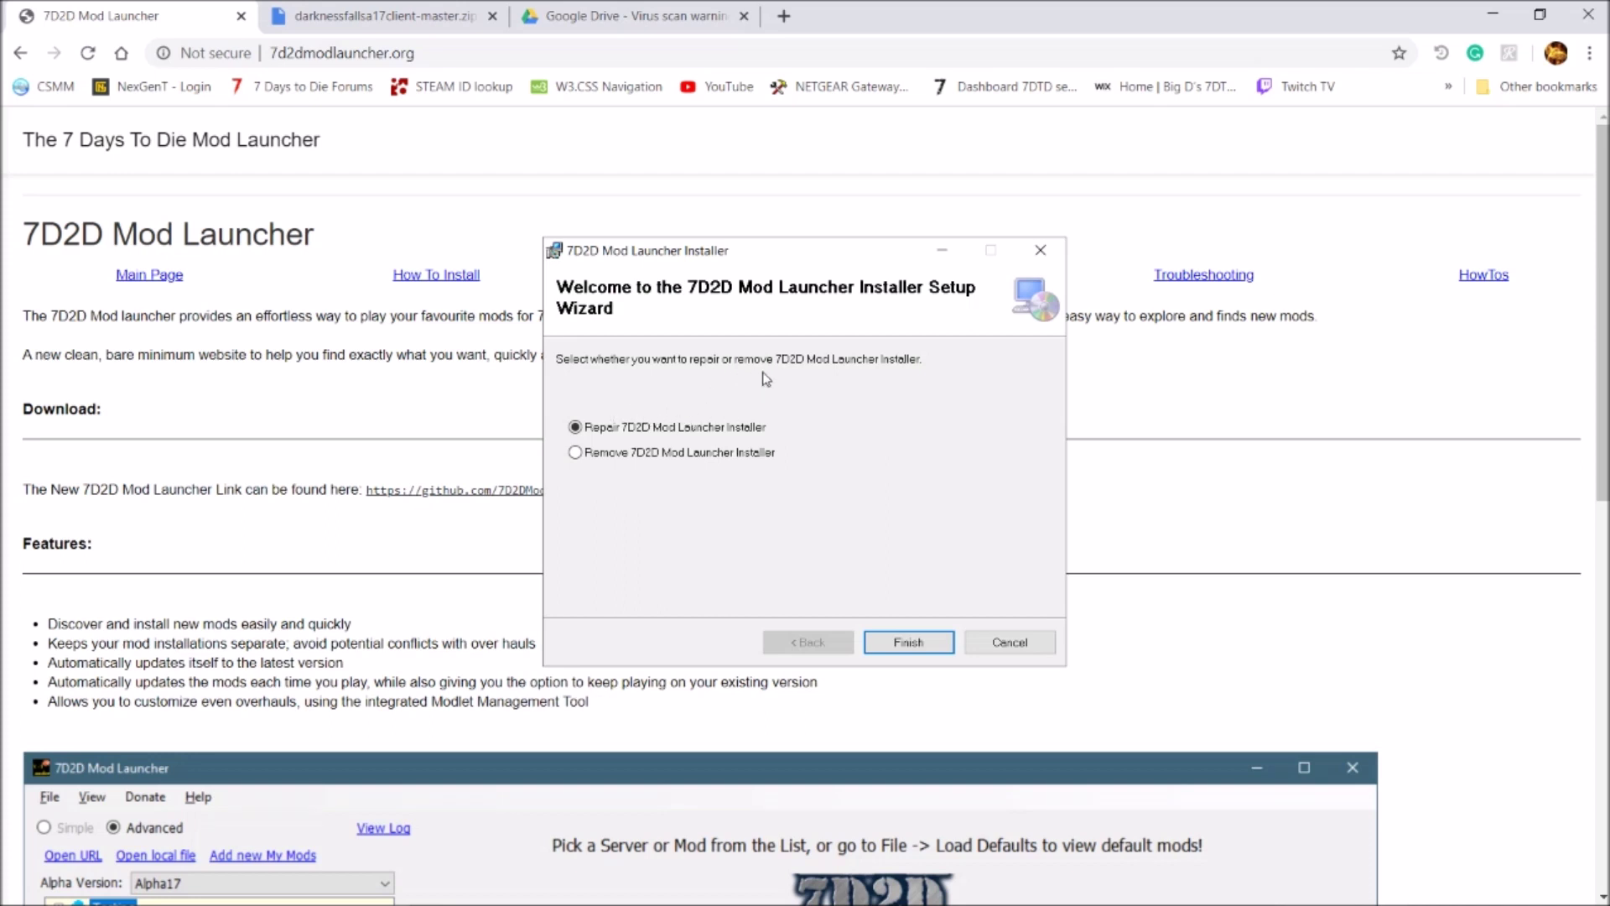
left_click(1011, 644)
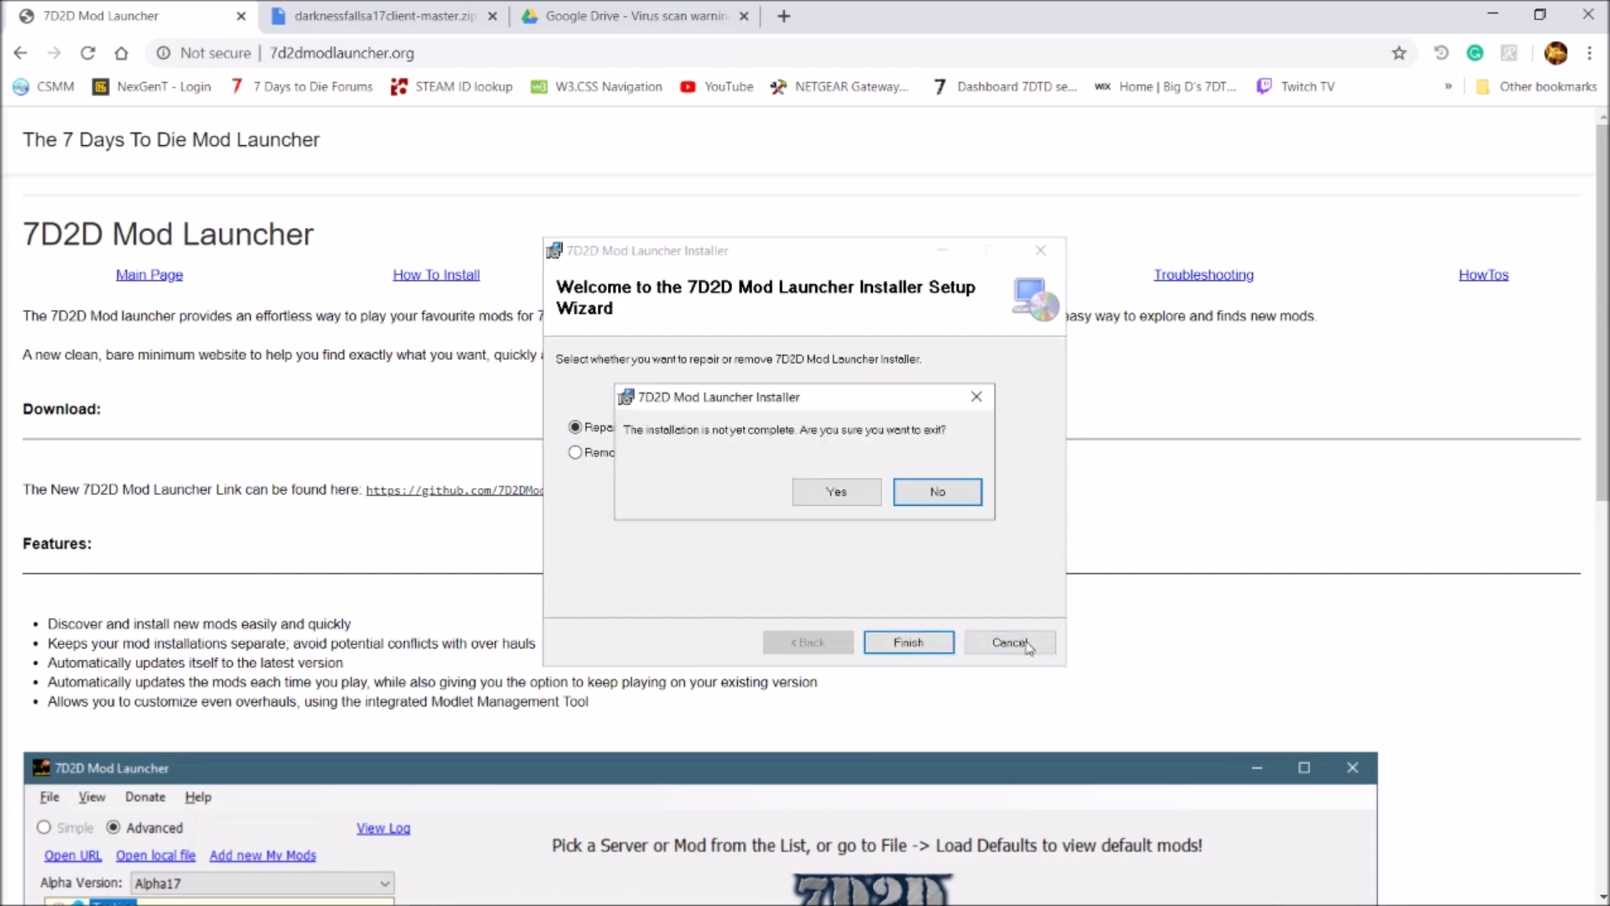
left_click(822, 495)
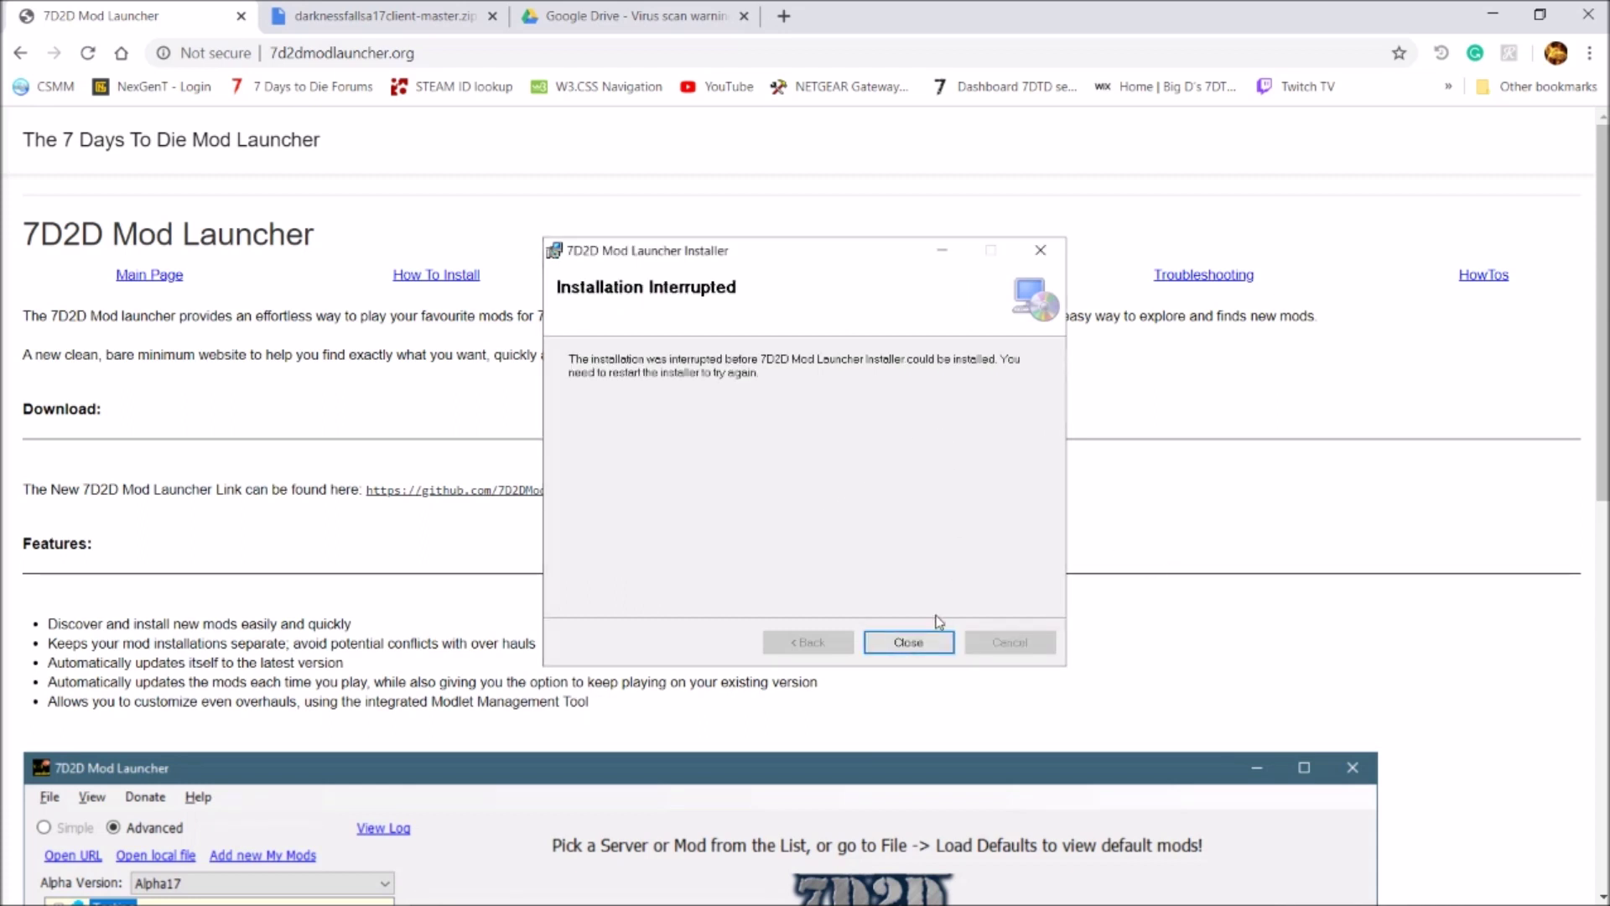
left_click(914, 643)
left_click(1582, 18)
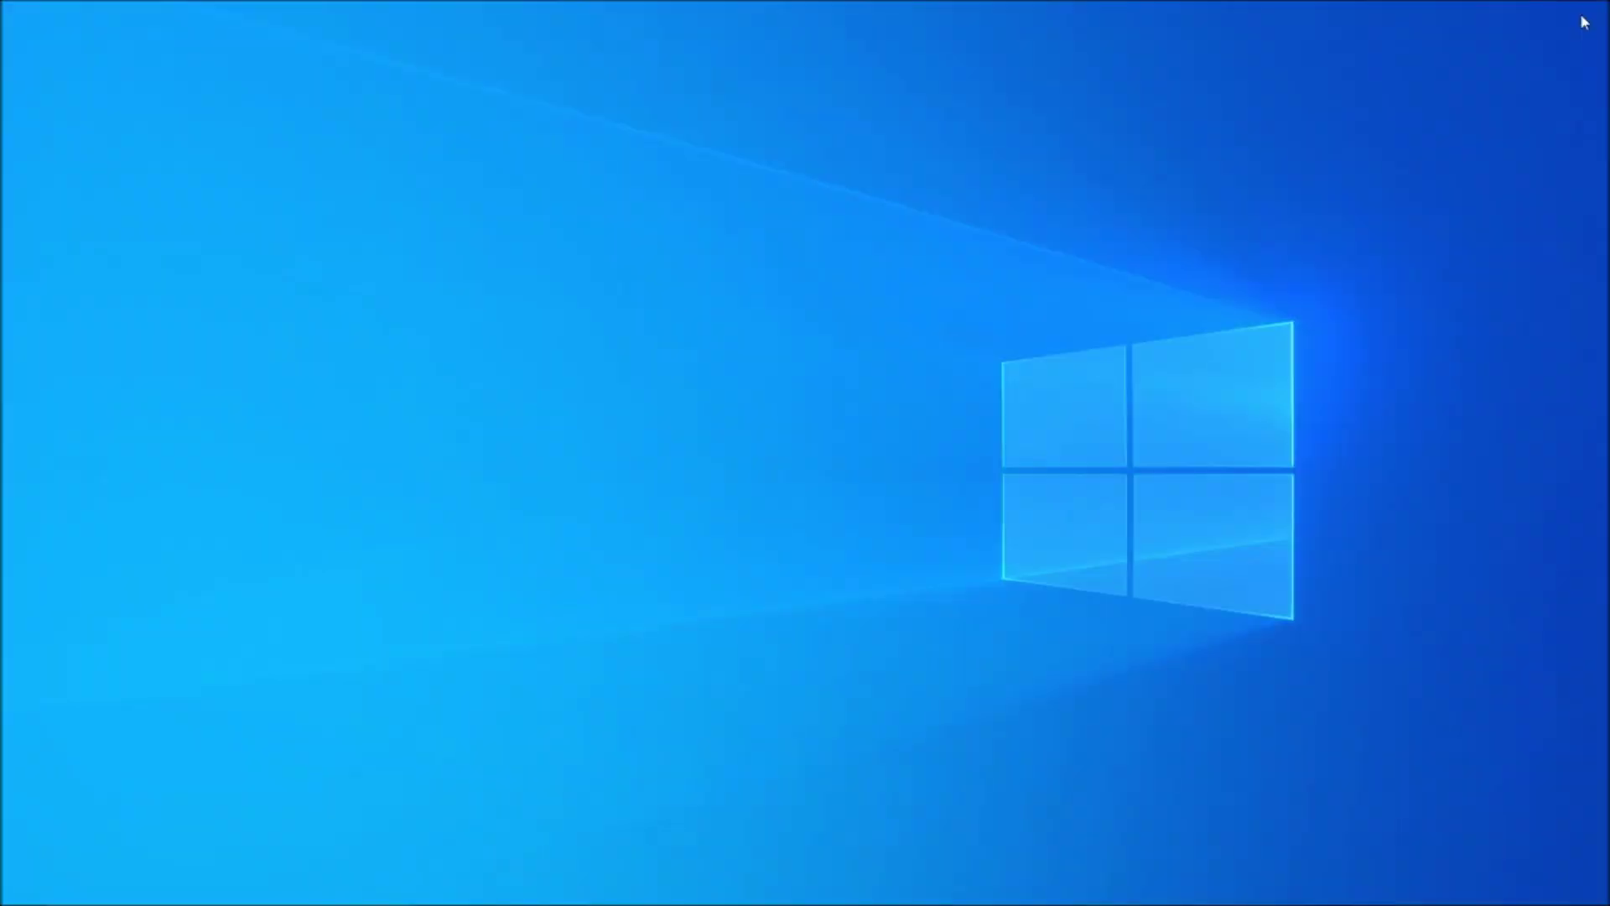
Step: Switch to the 7D2D Mod Launcher window from the taskbar
mouse_move(1257, 872)
left_click(1215, 895)
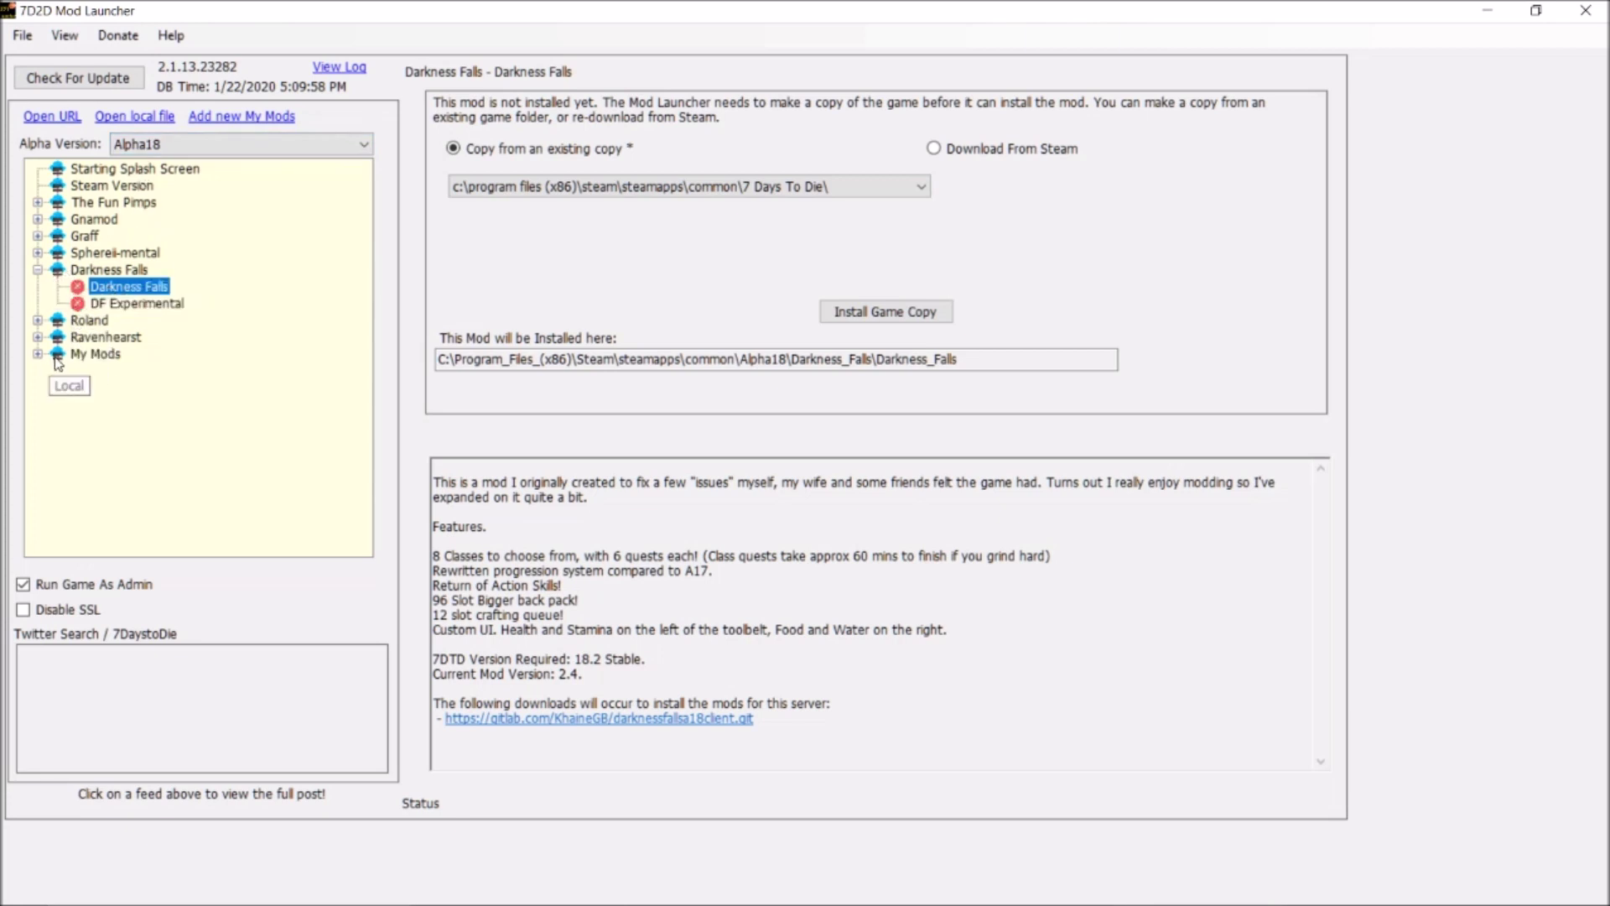
Step: Glance at the Ravenhearst mod group, then select the Darkness Falls group node
left_click(37, 337)
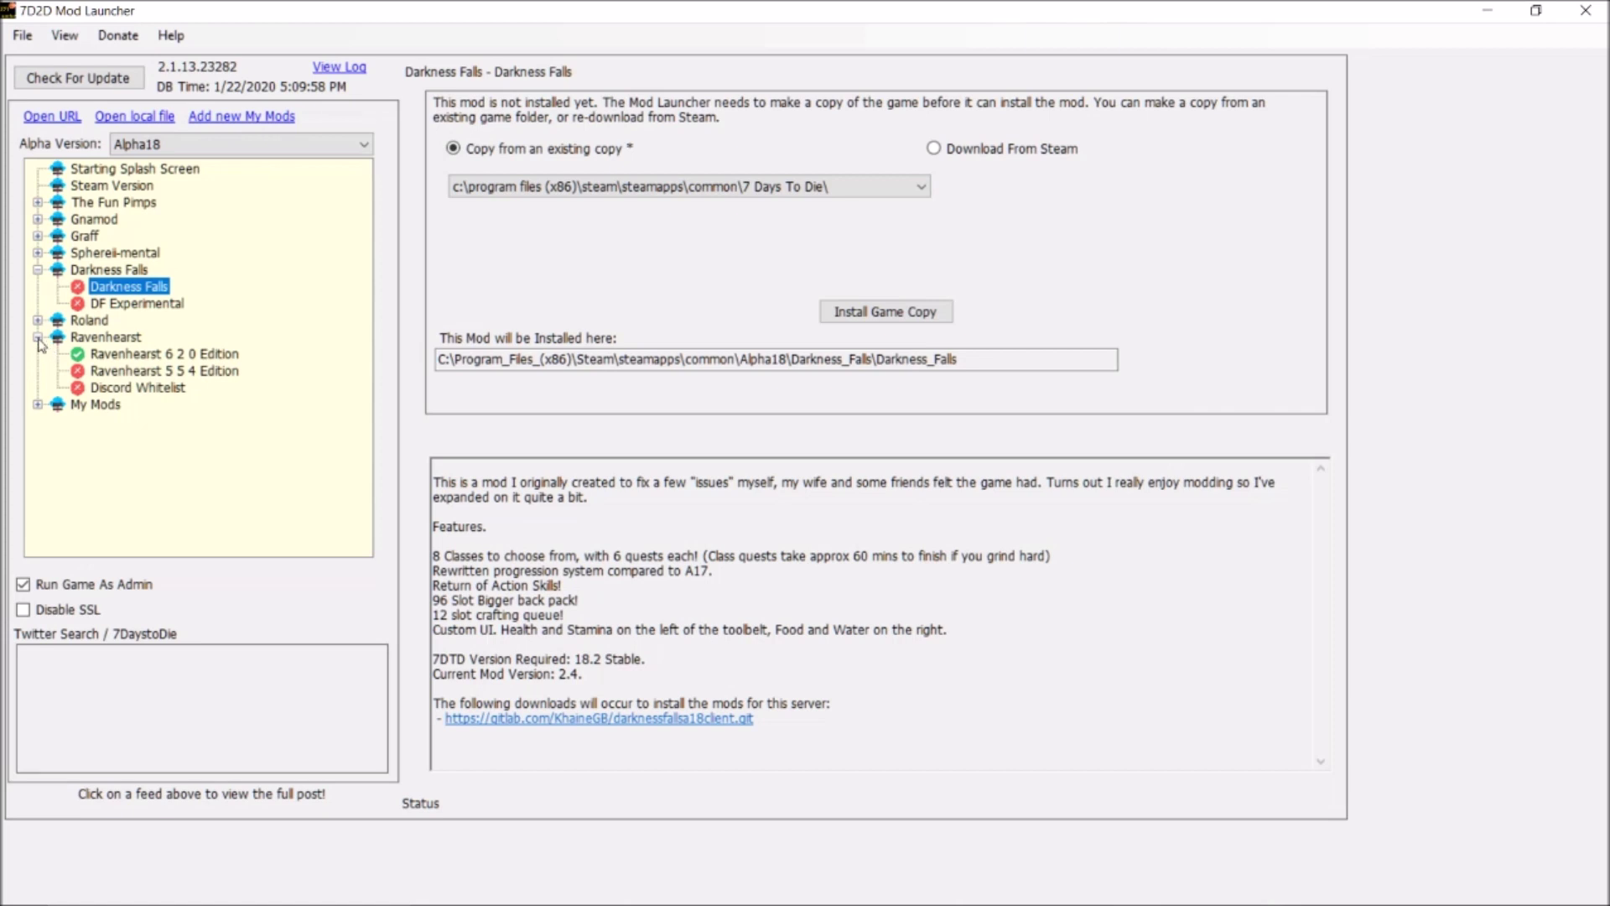
left_click(37, 337)
left_click(75, 337)
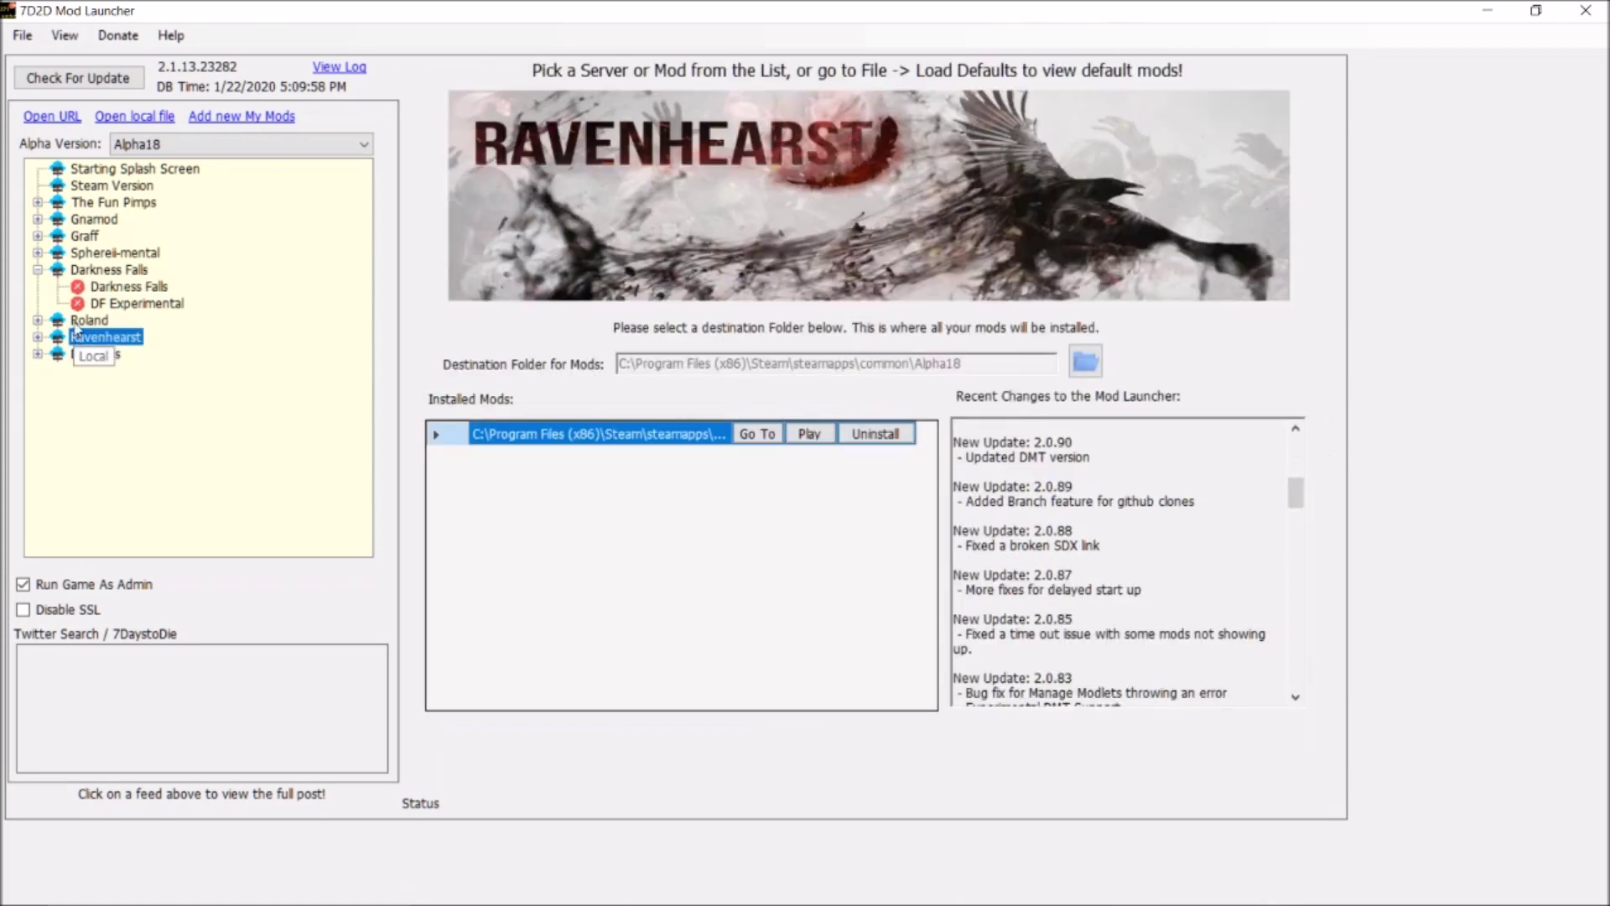
left_click(85, 271)
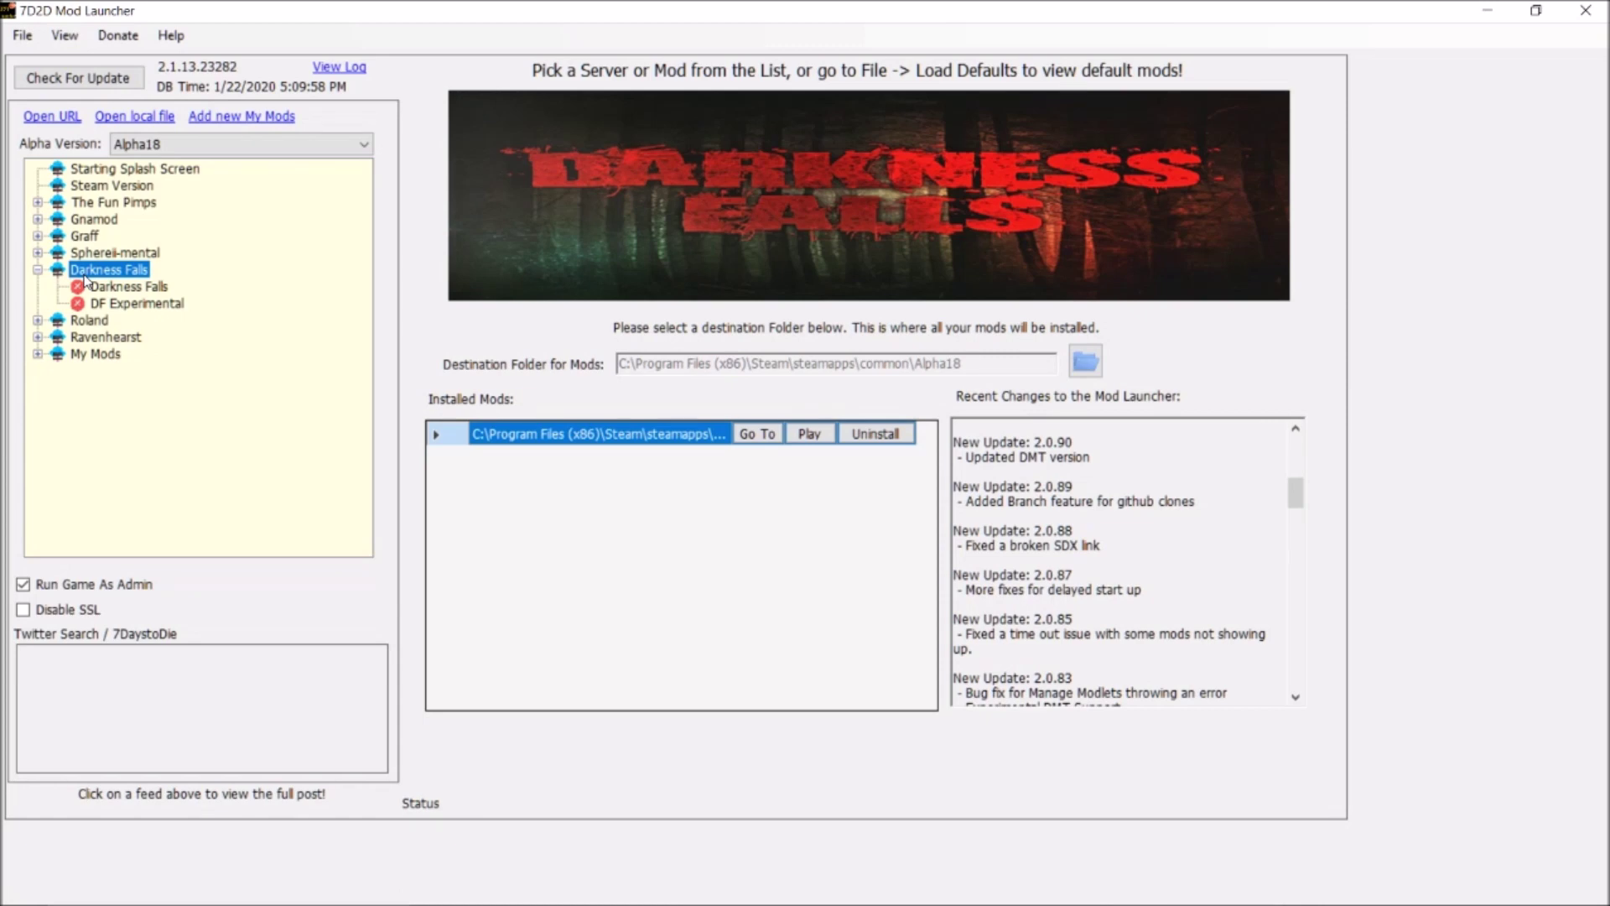
Step: Select the Darkness Falls mod and install a game copy from the existing 7 Days To Die install
left_click(97, 289)
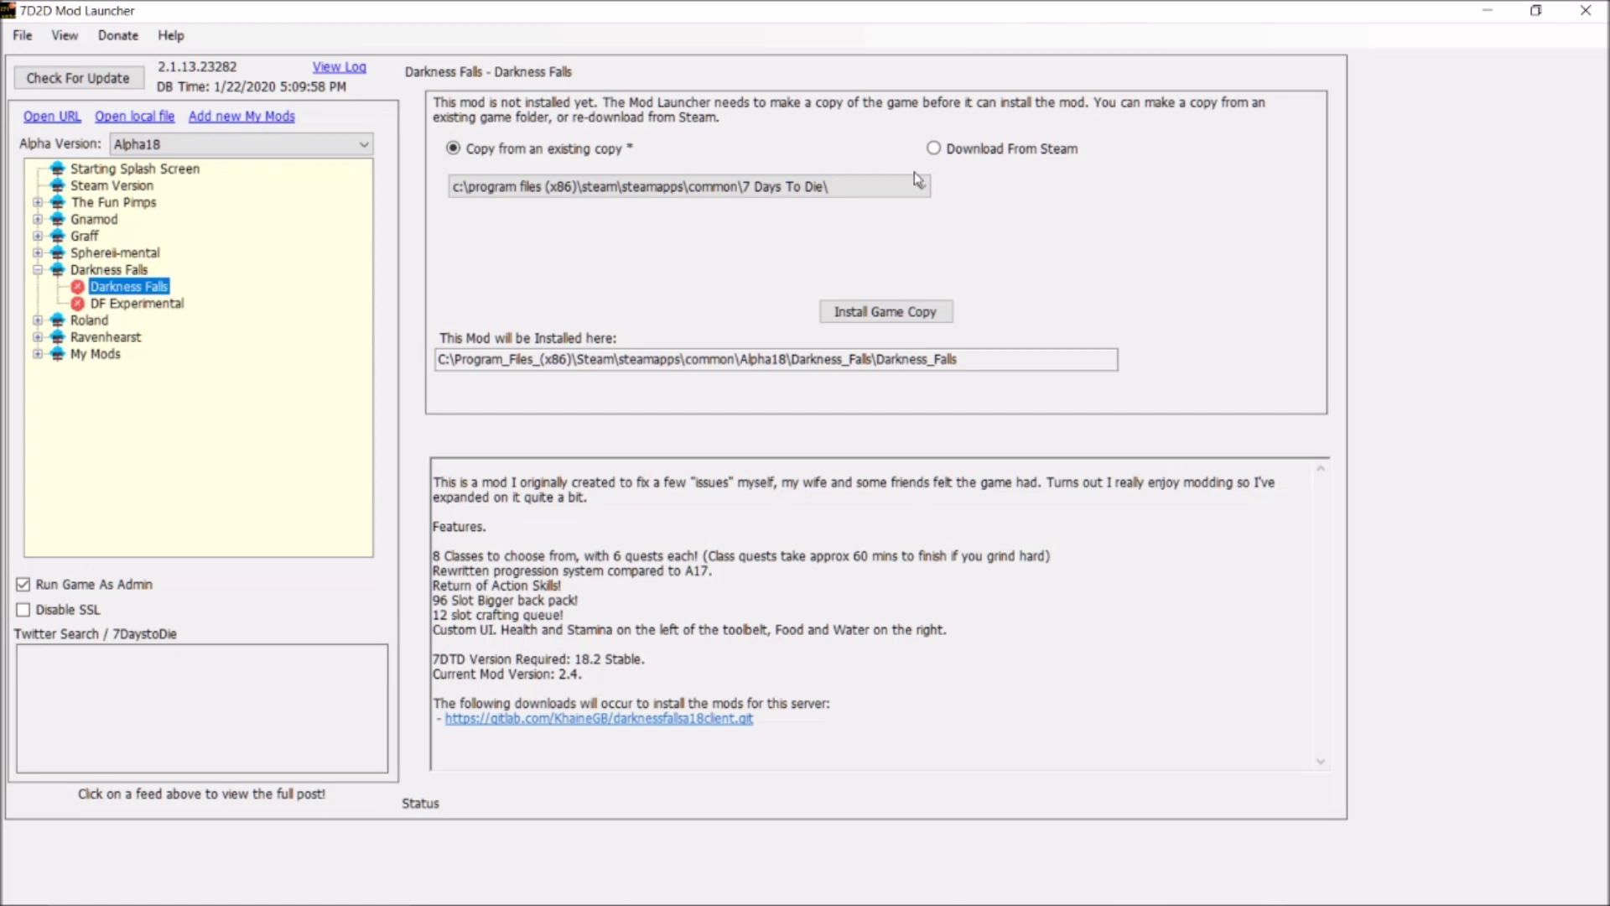
left_click(923, 316)
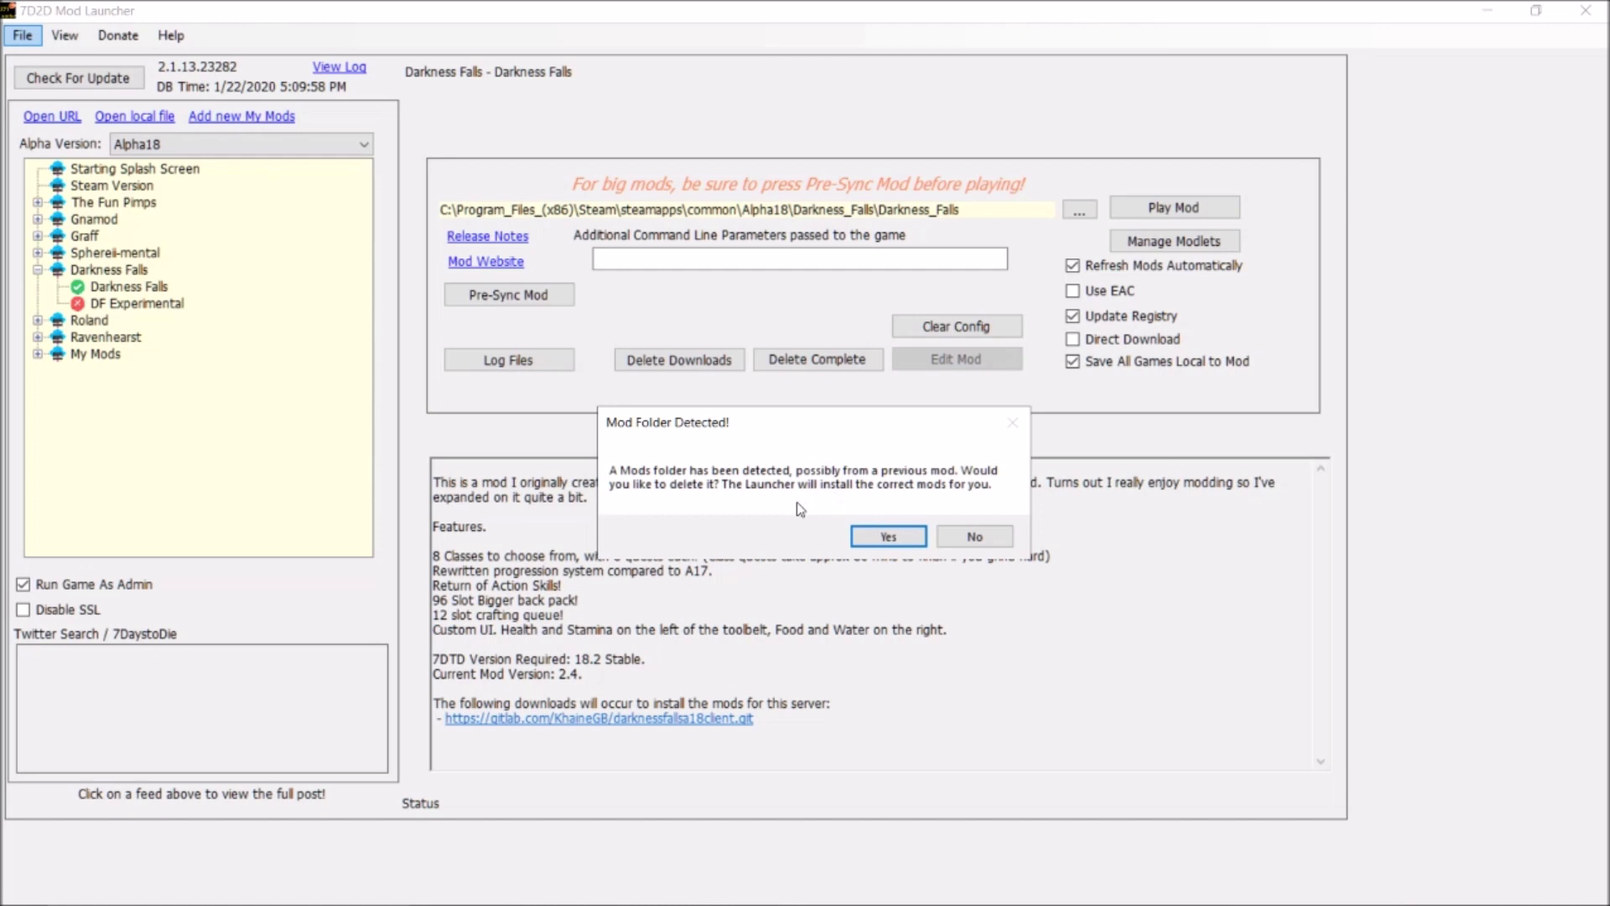
Step: Allow deletion of the detected Mods folder, then pre-sync the Darkness Falls mod files
left_click(870, 541)
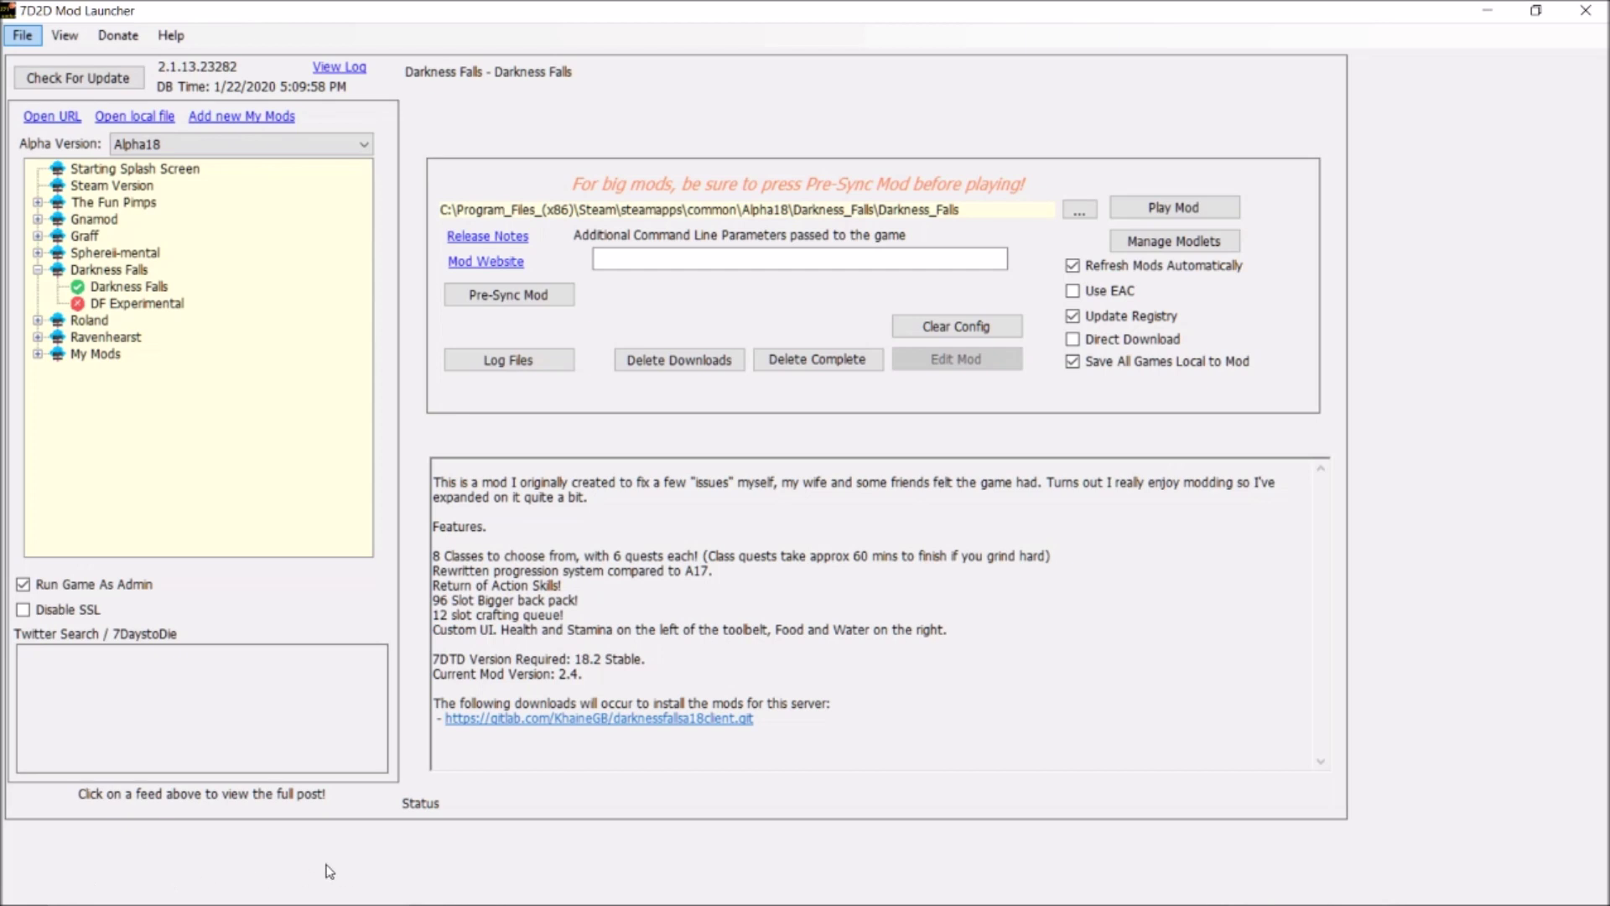
left_click(514, 295)
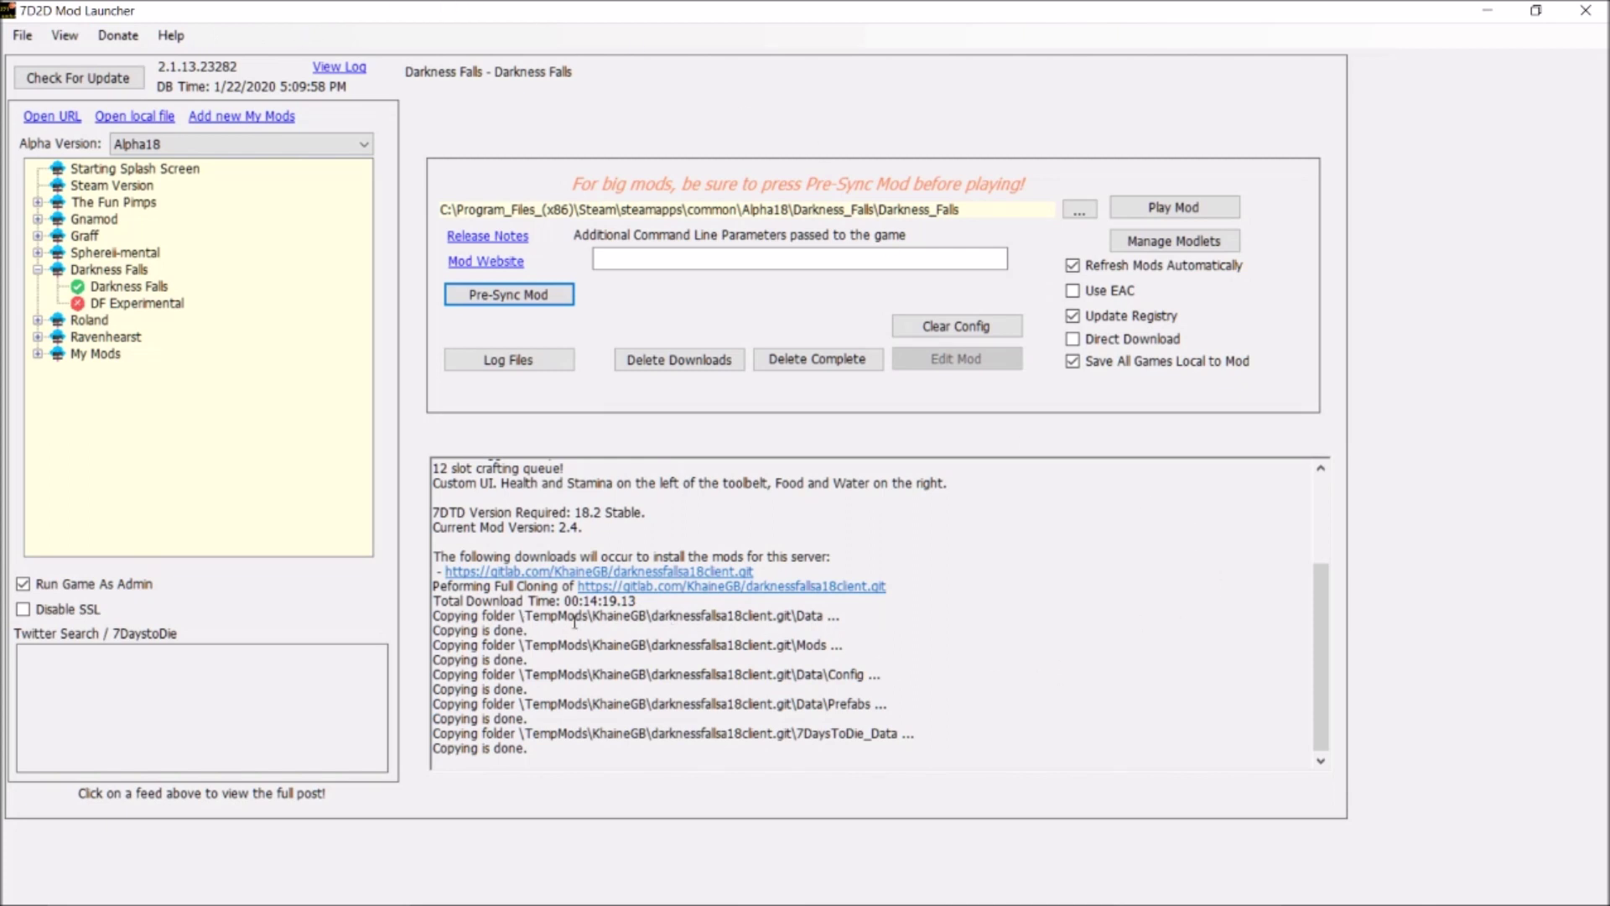
left_click_drag(830, 615, 652, 616)
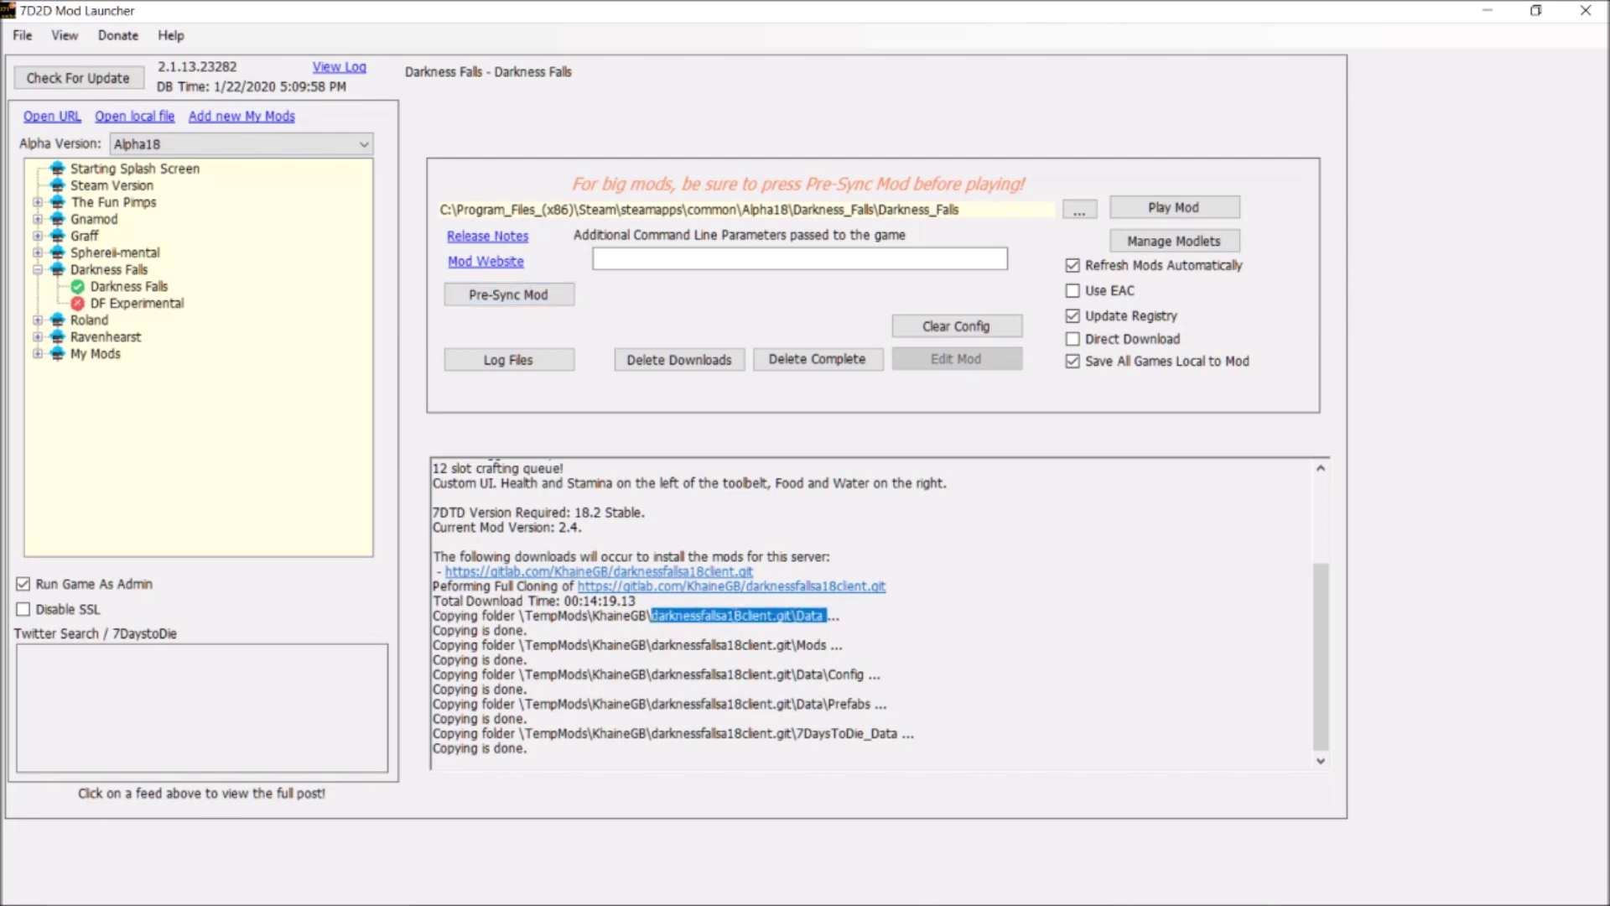
left_click(441, 630)
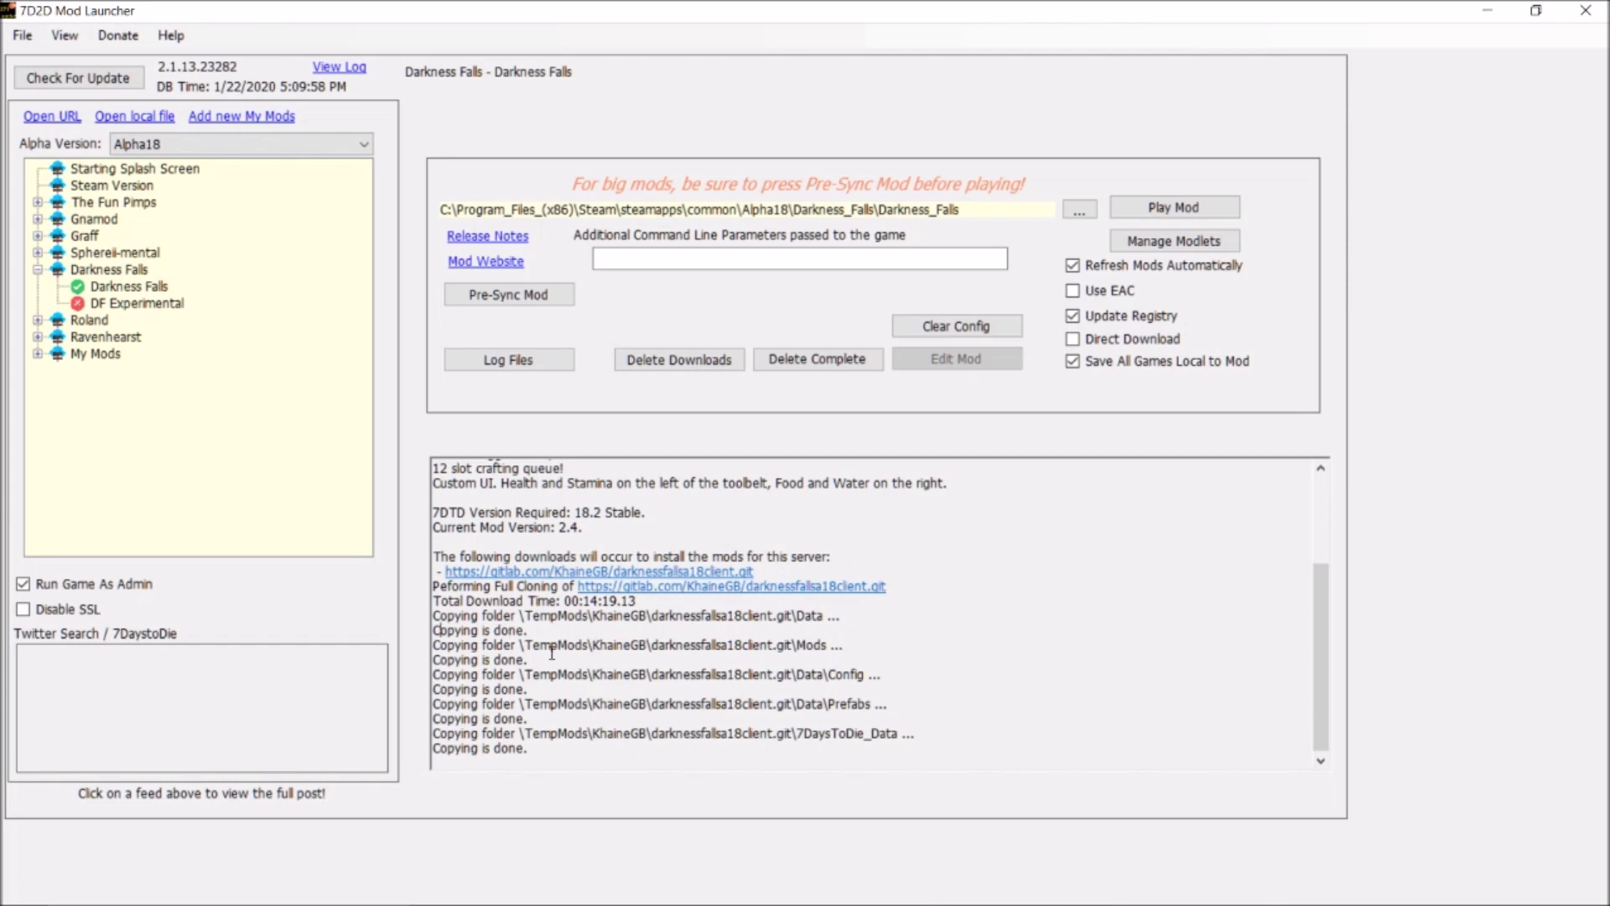
left_click_drag(524, 644, 809, 644)
left_click(809, 644)
left_click_drag(815, 647, 886, 675)
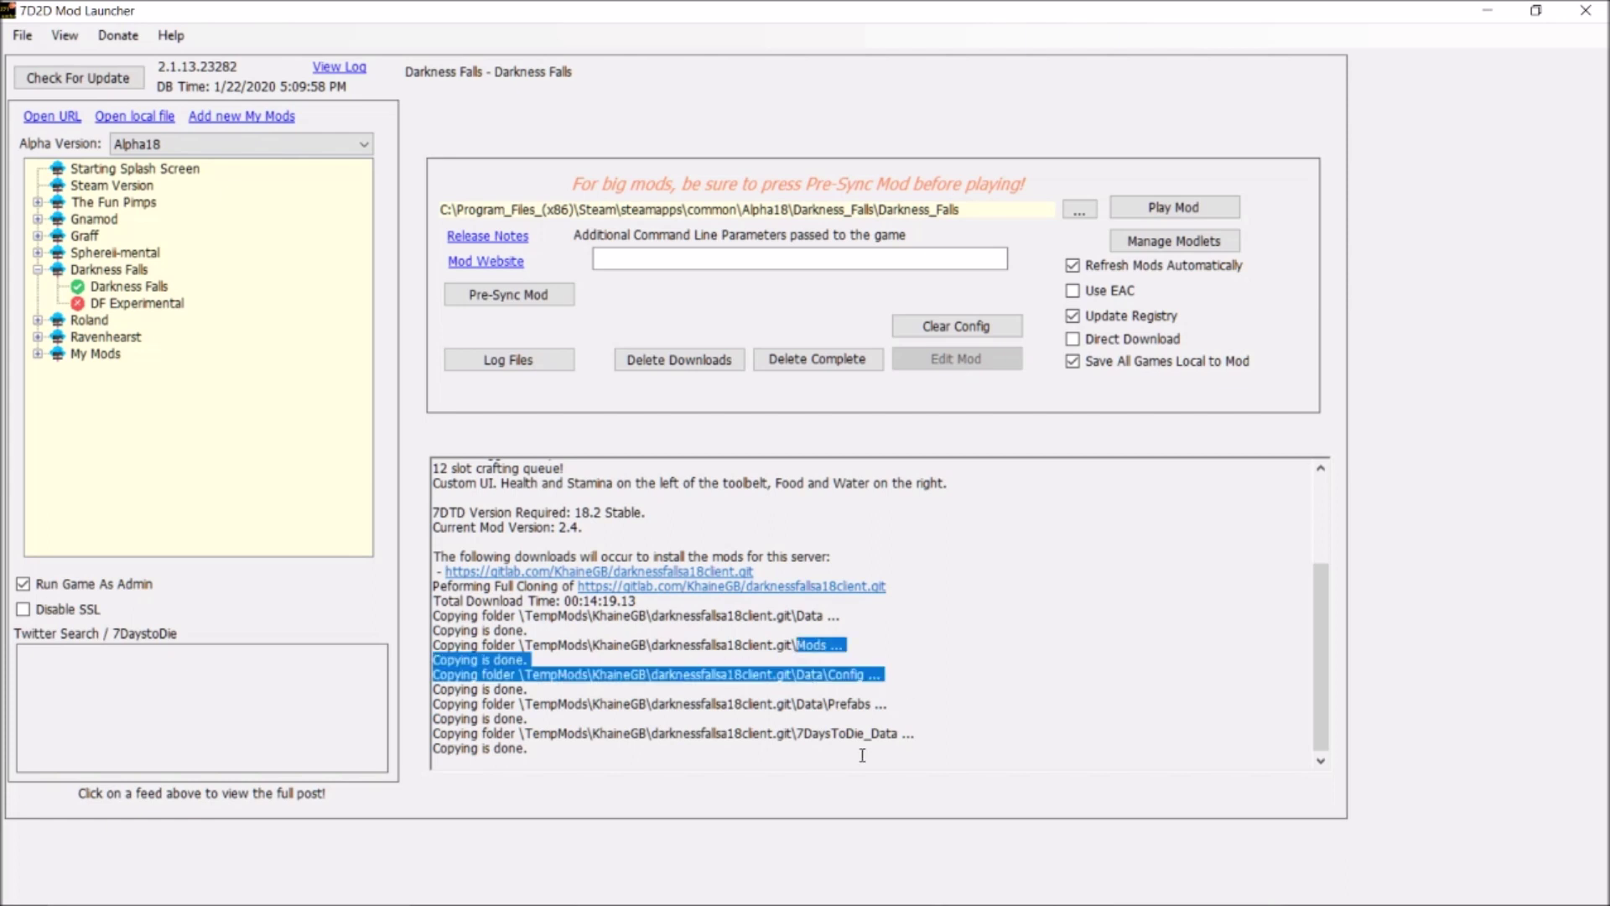
left_click(869, 738)
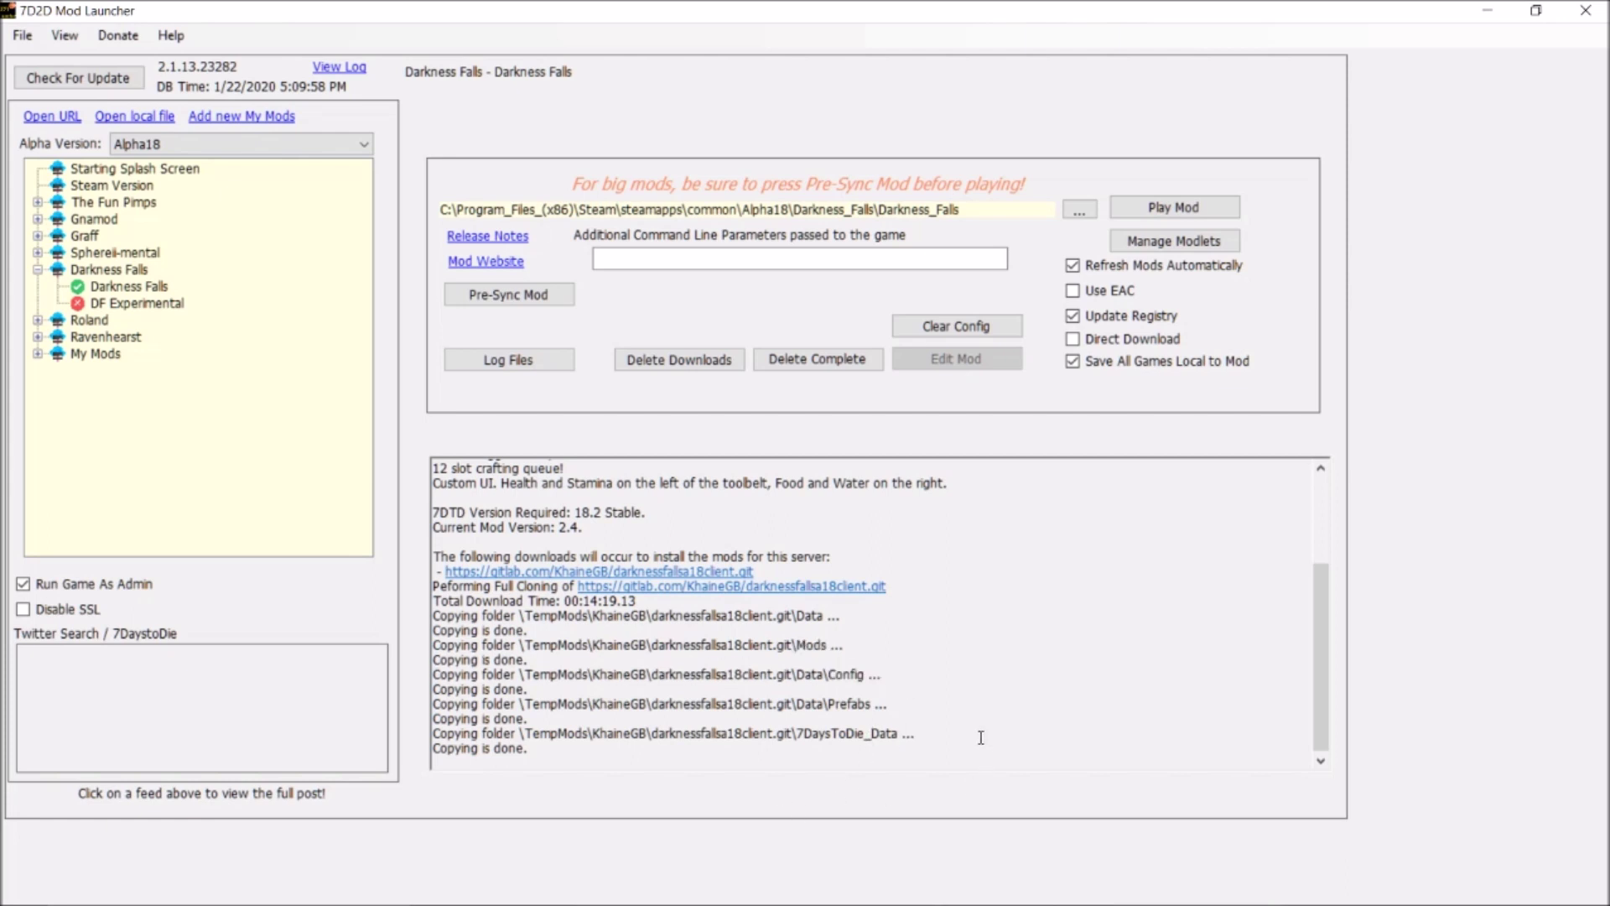
scroll(947, 708, "up", 2)
scroll(951, 712, "down", 2)
double_click(889, 558)
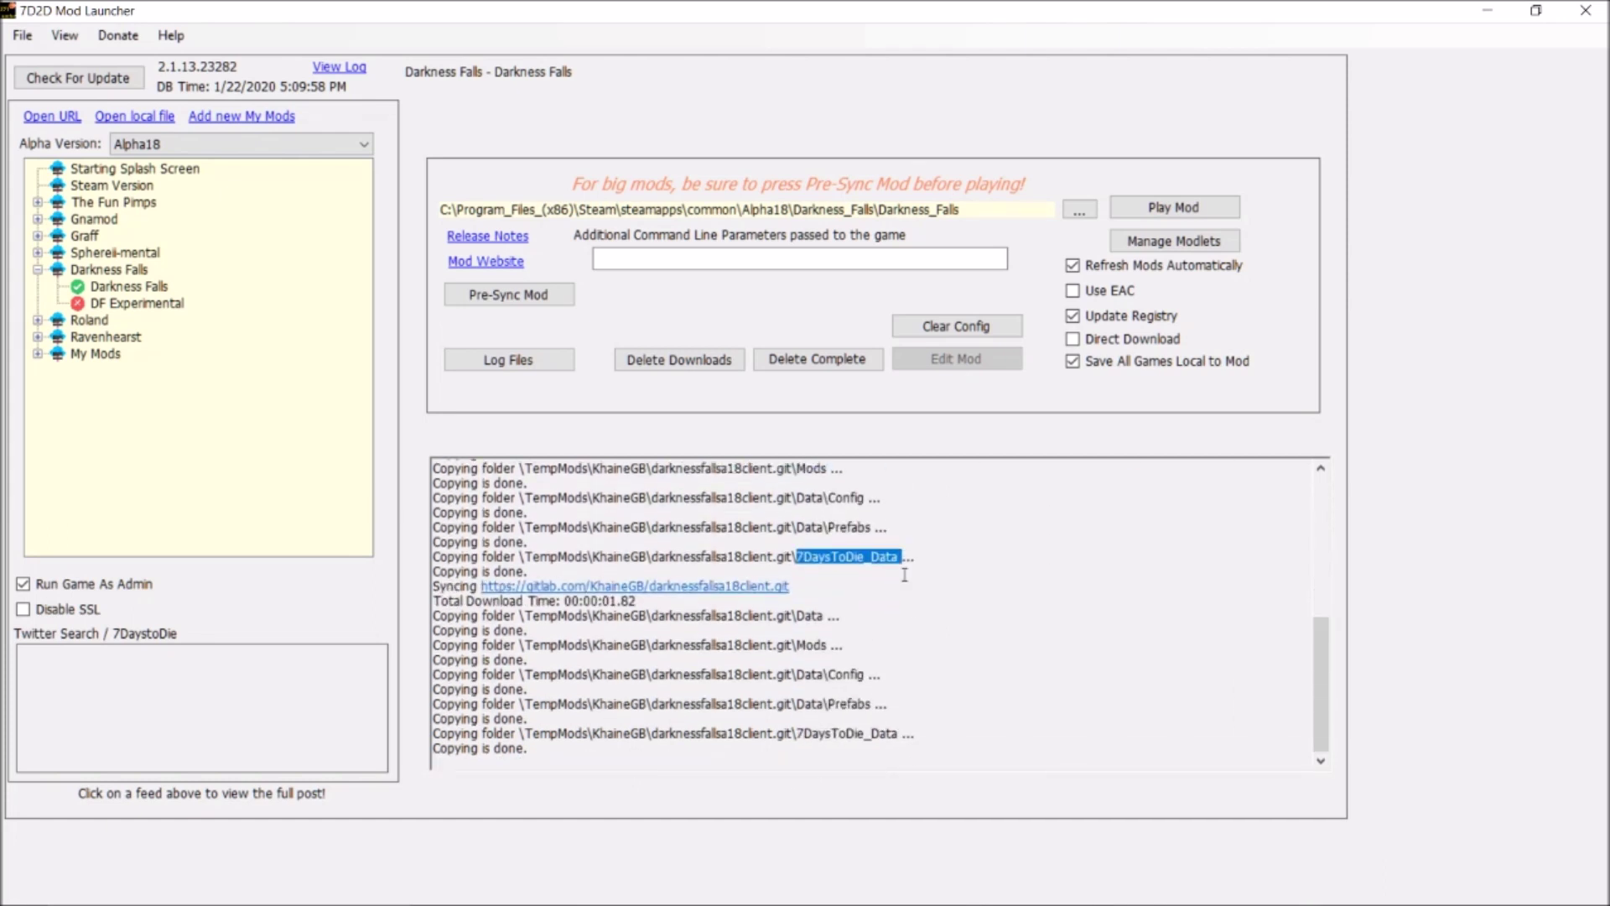
Step: Launch the game with the Darkness Falls mod using Play Mod
left_click(1200, 214)
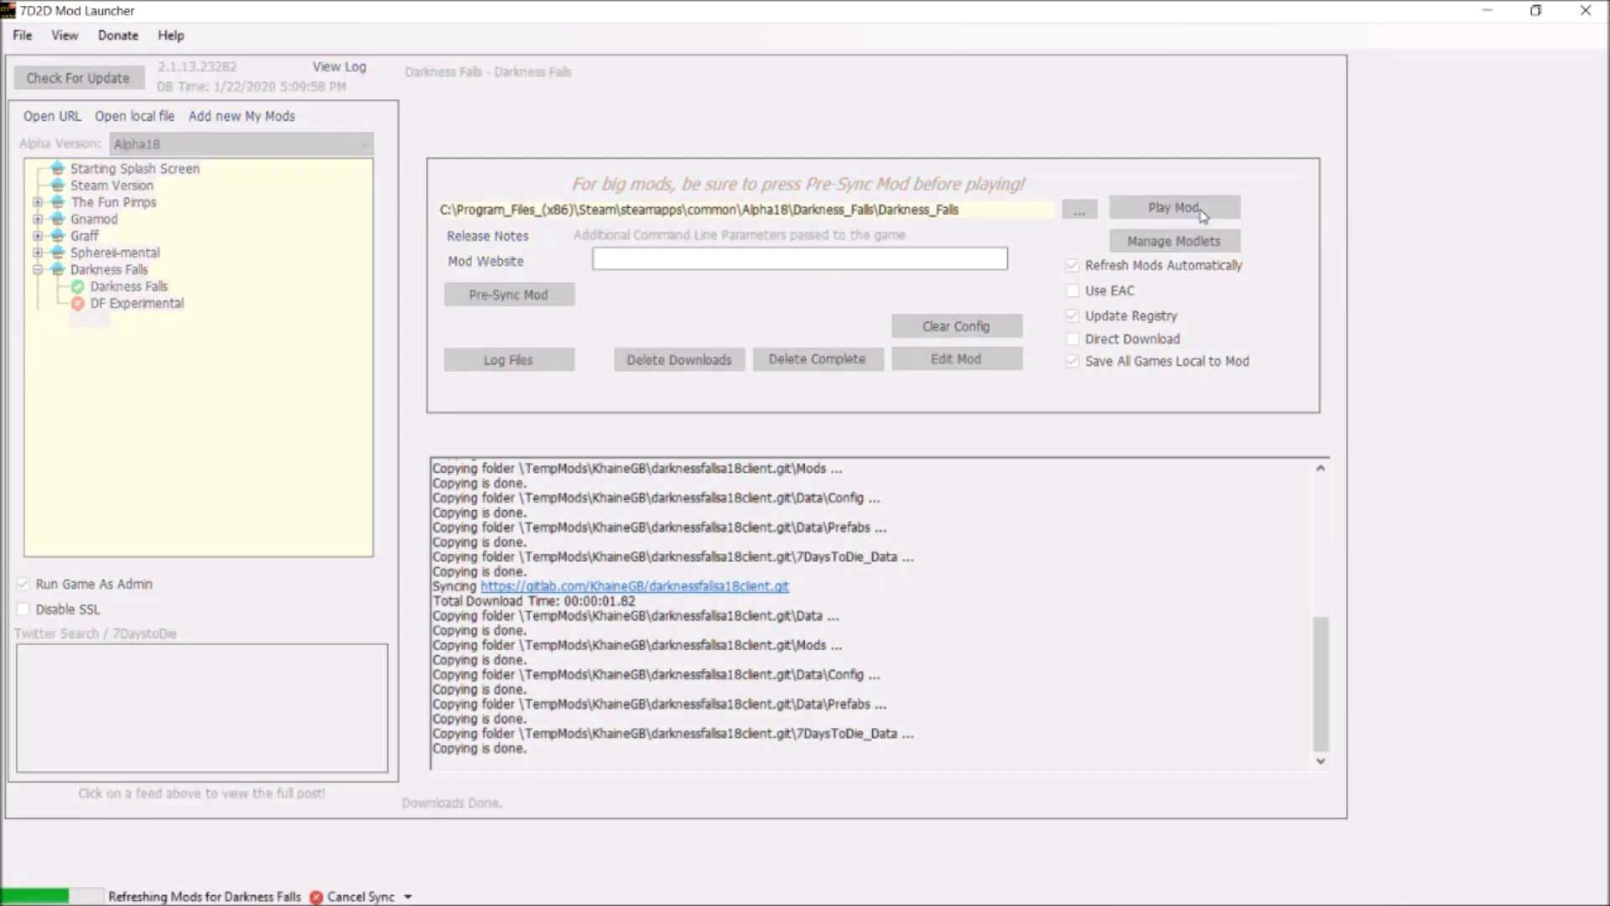